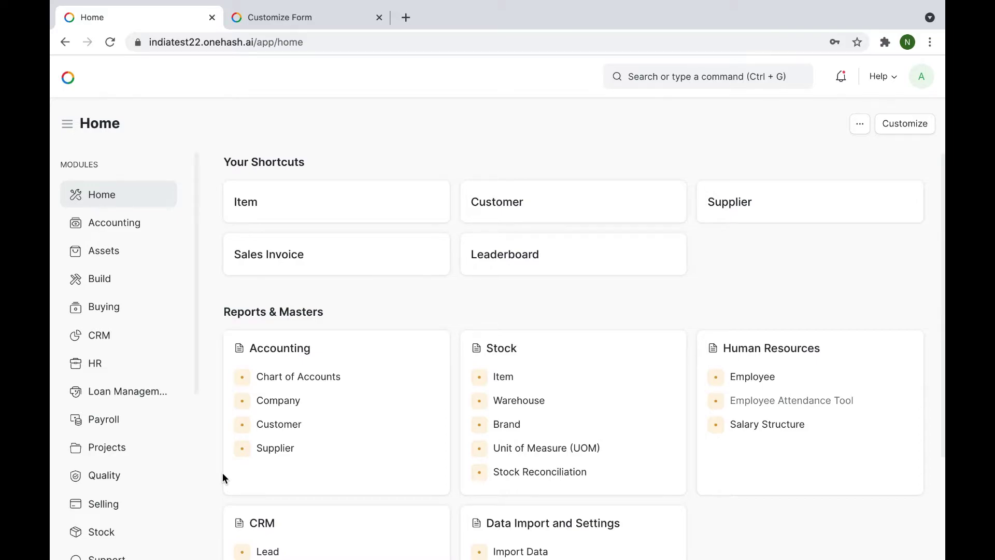
# Open Customize Form and switch the form type from Sales Partner to Lead
pyautogui.scroll(-5, 77, 435)
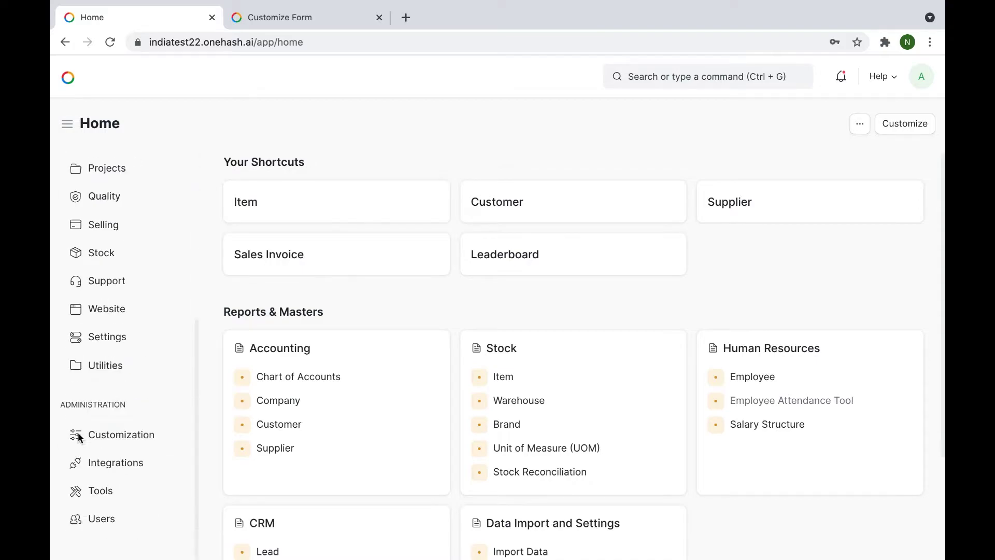
pyautogui.click(123, 435)
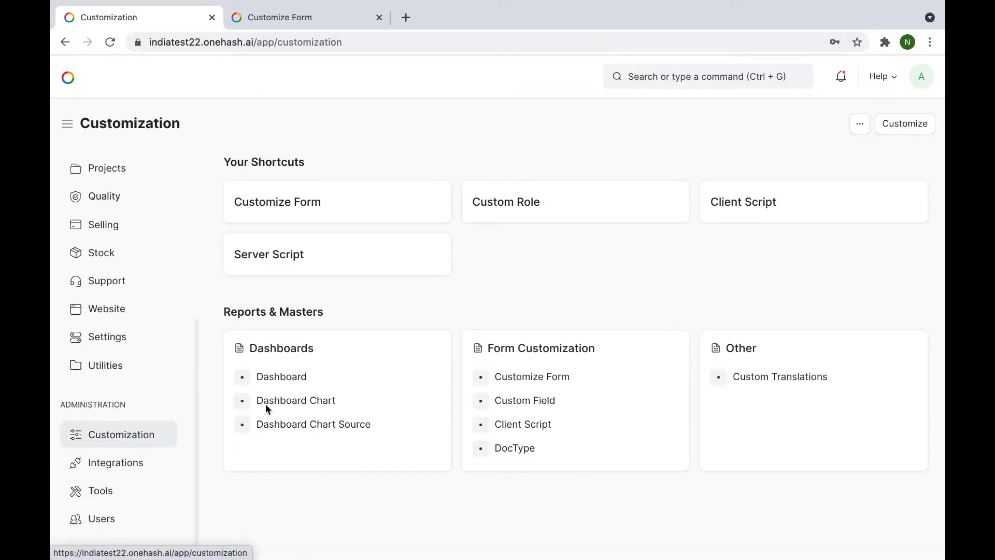
pyautogui.click(311, 208)
pyautogui.click(228, 193)
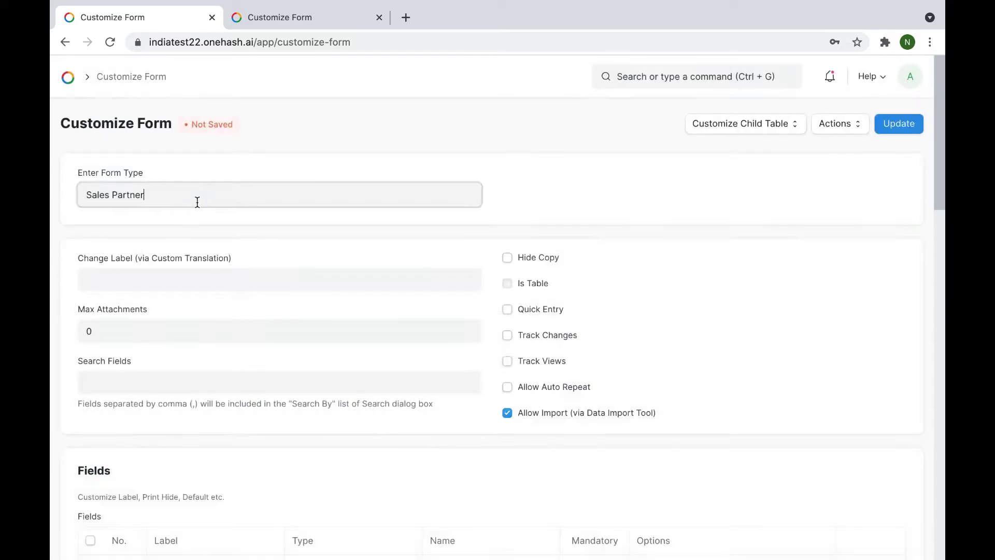
pyautogui.hotkey('ctrl', 'shift', 'Left')
pyautogui.hotkey('ctrl', 'shift', 'Left')
pyautogui.press('BackSpace')
pyautogui.write('Lead')
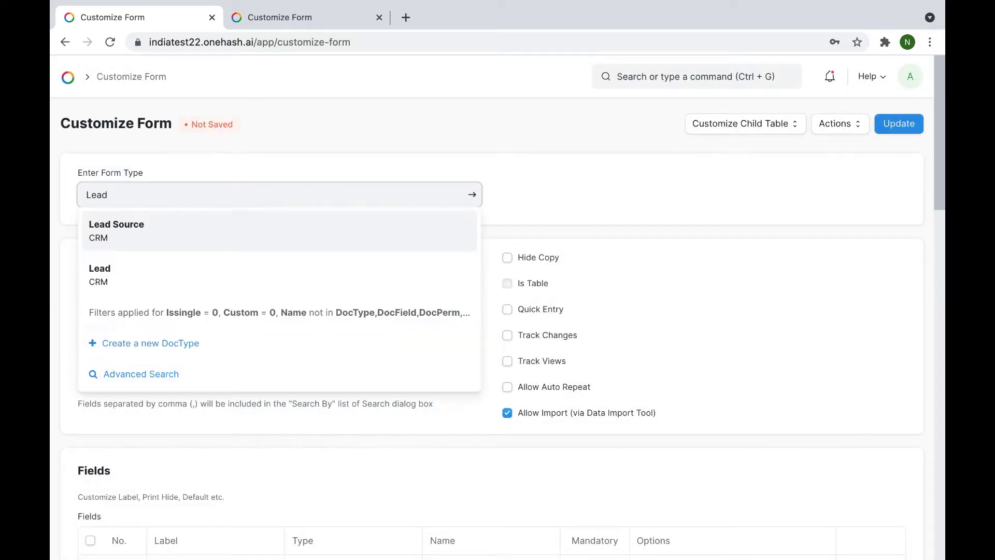
pyautogui.click(134, 275)
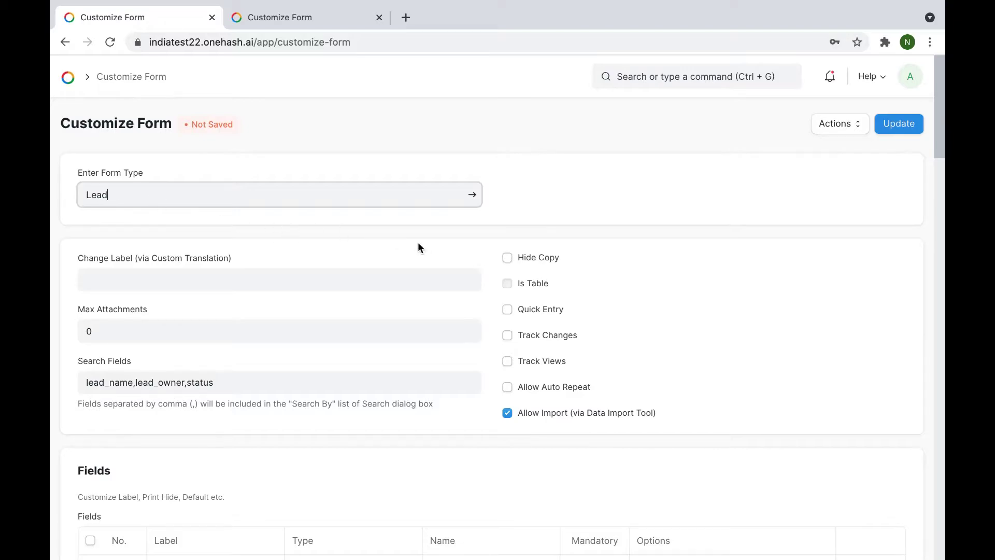
# Browse the Lead form's fields, keeping the Series field's type as Select
pyautogui.scroll(-1, 449, 232)
pyautogui.scroll(-6, 448, 233)
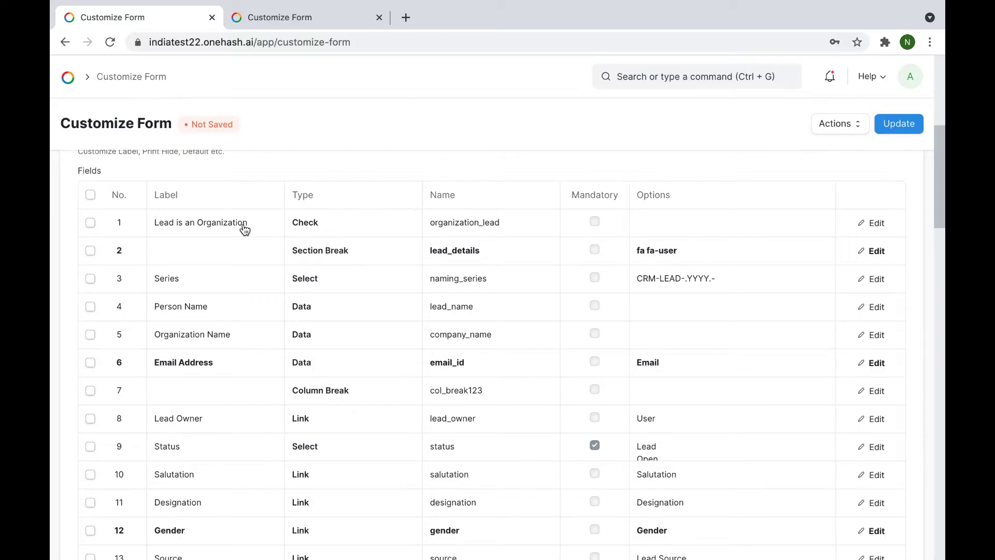
pyautogui.scroll(-3, 402, 300)
pyautogui.scroll(4, 384, 298)
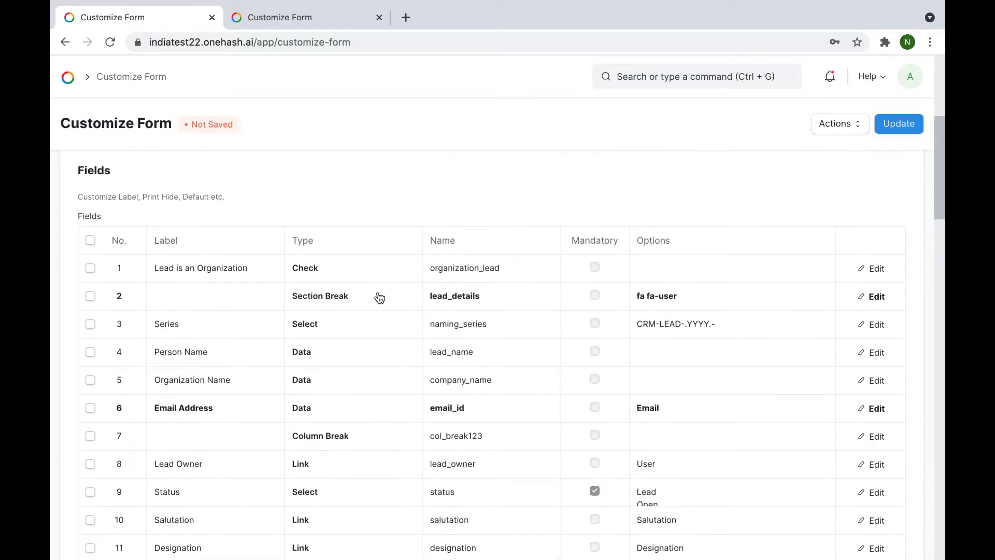
pyautogui.click(327, 323)
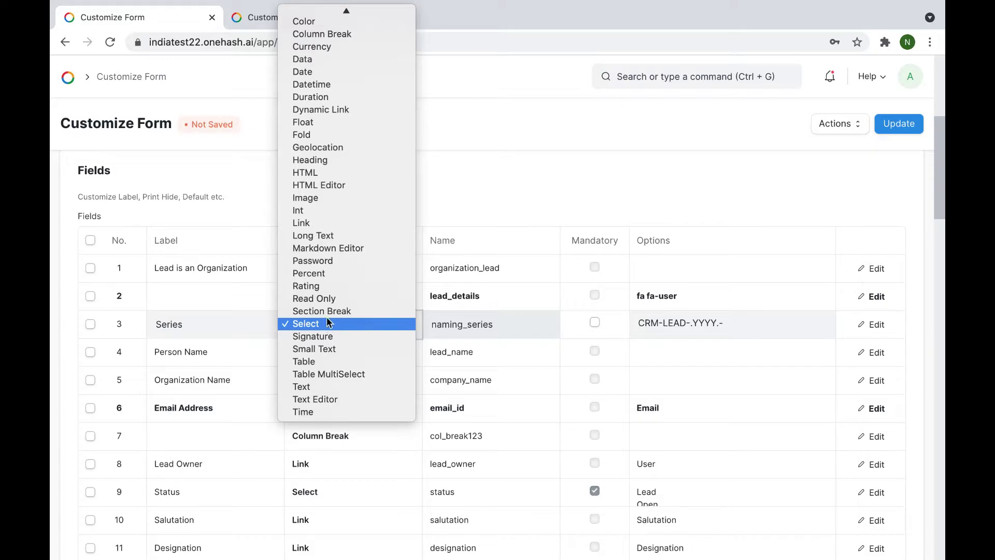
pyautogui.scroll(3, 341, 210)
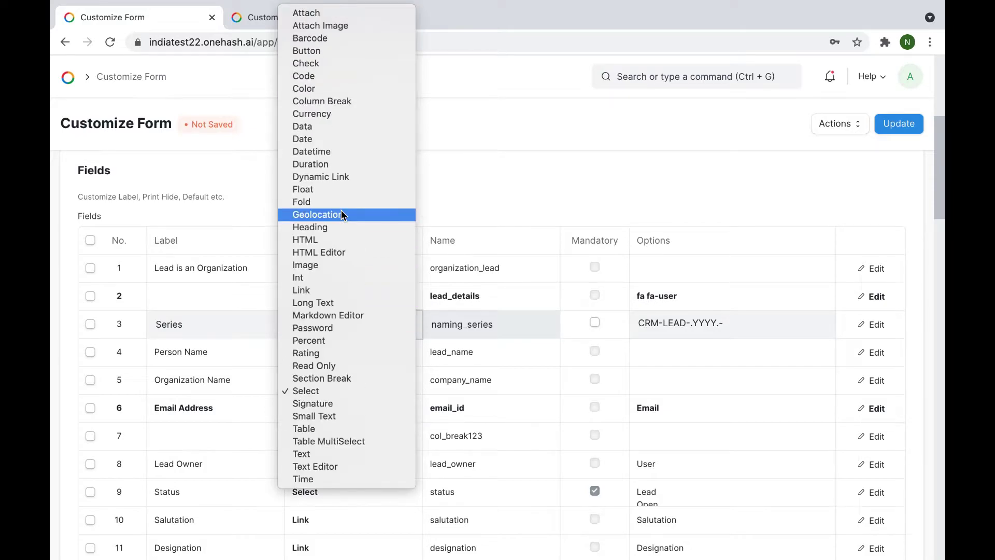
pyautogui.click(315, 391)
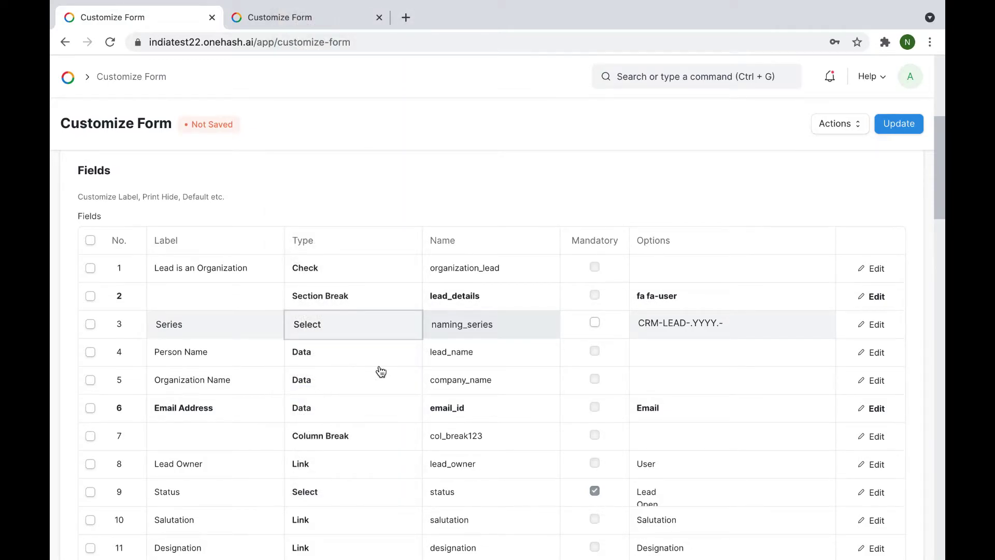
pyautogui.scroll(-3, 381, 372)
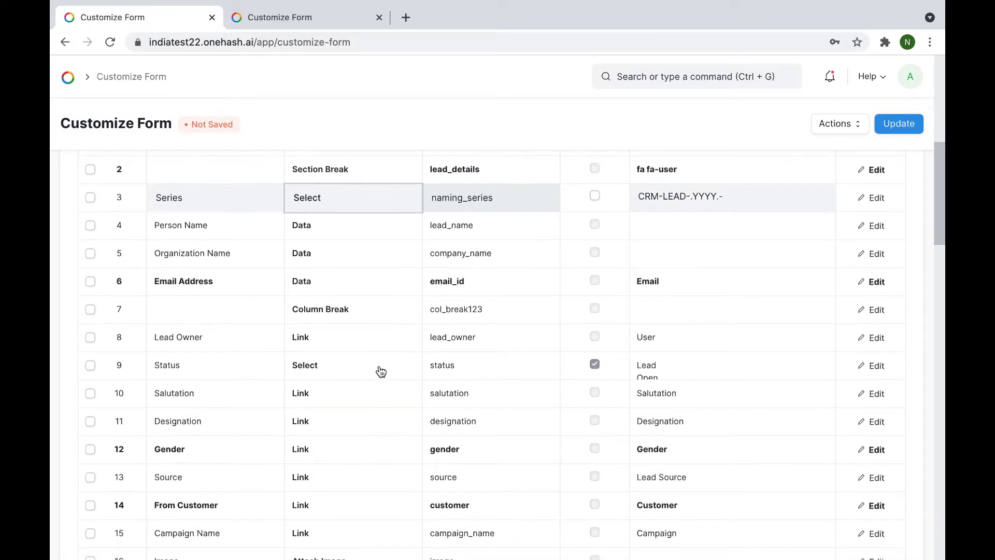
pyautogui.scroll(2, 380, 371)
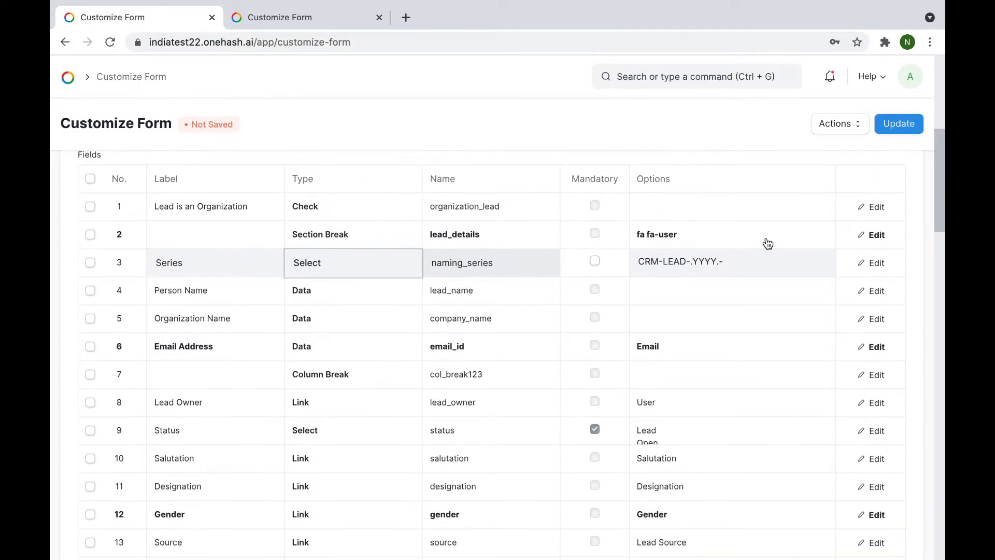
pyautogui.click(873, 292)
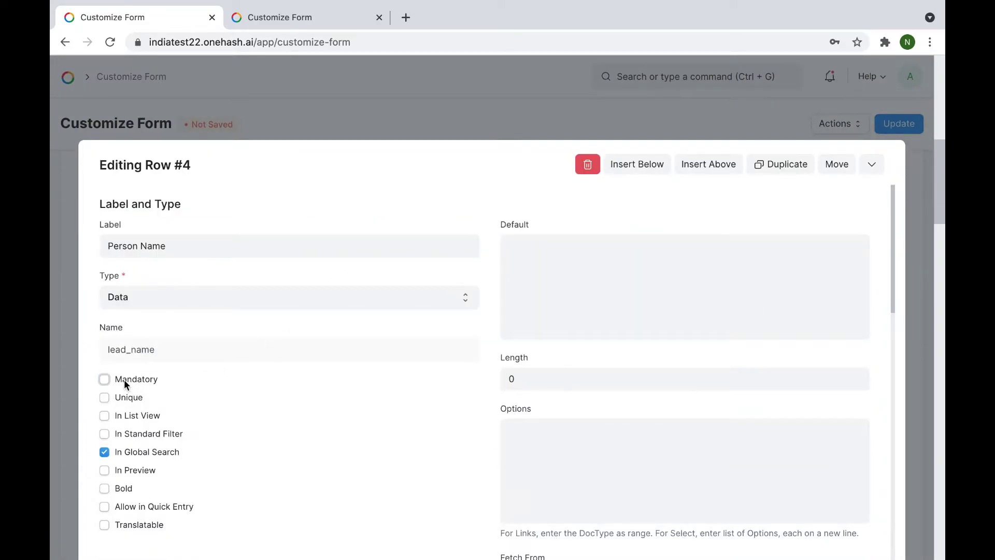
pyautogui.click(135, 415)
pyautogui.click(134, 415)
pyautogui.click(143, 433)
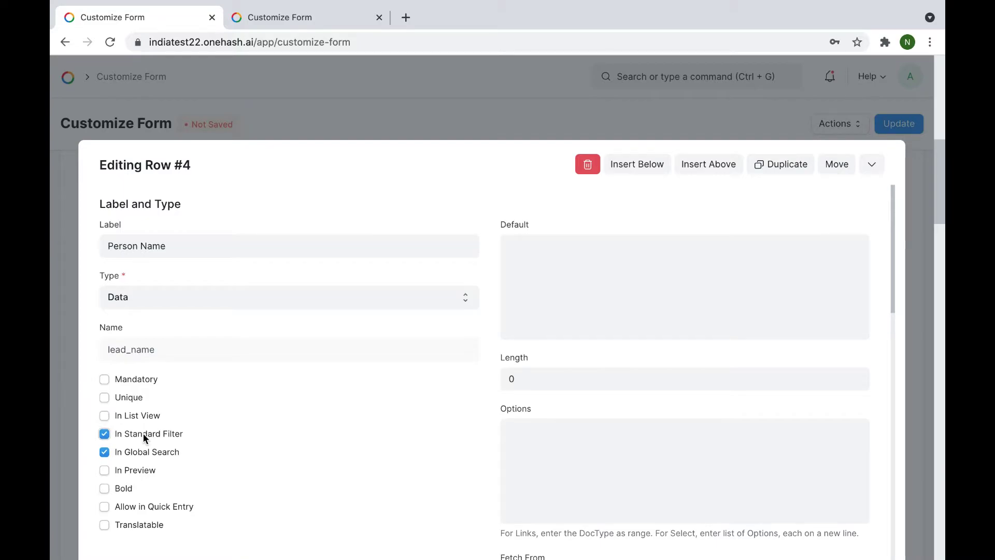
pyautogui.click(143, 433)
pyautogui.scroll(-3, 220, 430)
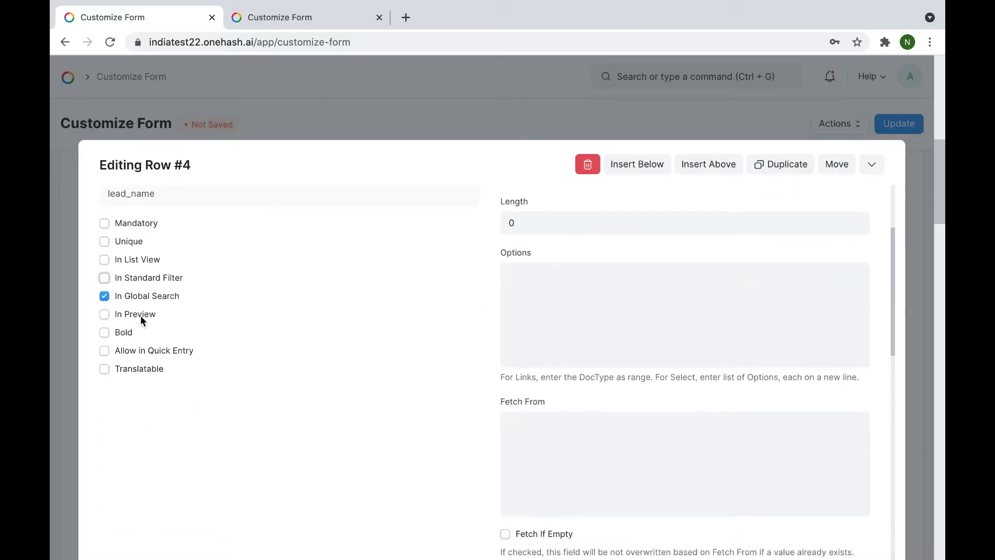
pyautogui.click(138, 316)
pyautogui.click(137, 314)
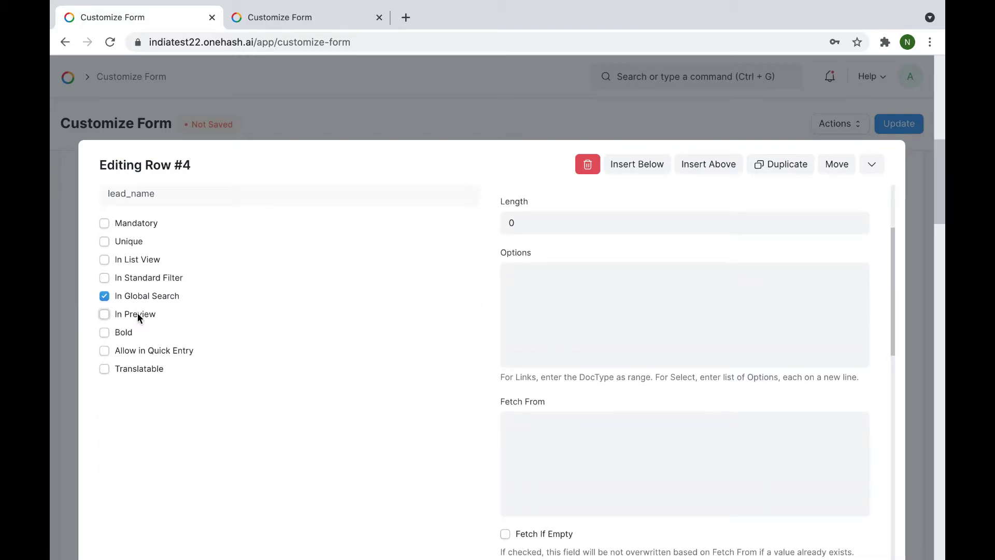
pyautogui.click(117, 337)
pyautogui.click(158, 353)
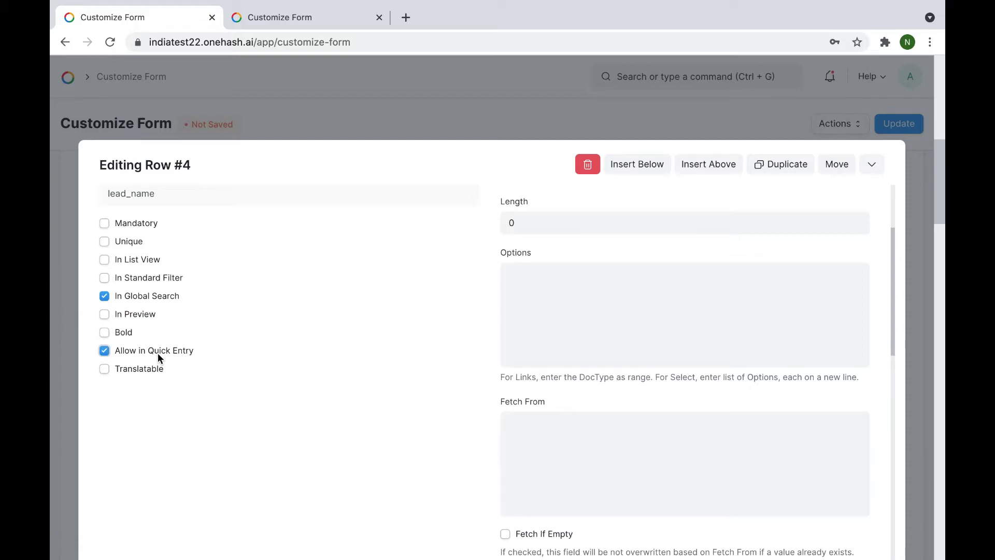
pyautogui.click(158, 353)
# Toggle Person Name's Hidden and Read Only options on, then back off
pyautogui.scroll(-6, 275, 363)
pyautogui.scroll(-3, 278, 365)
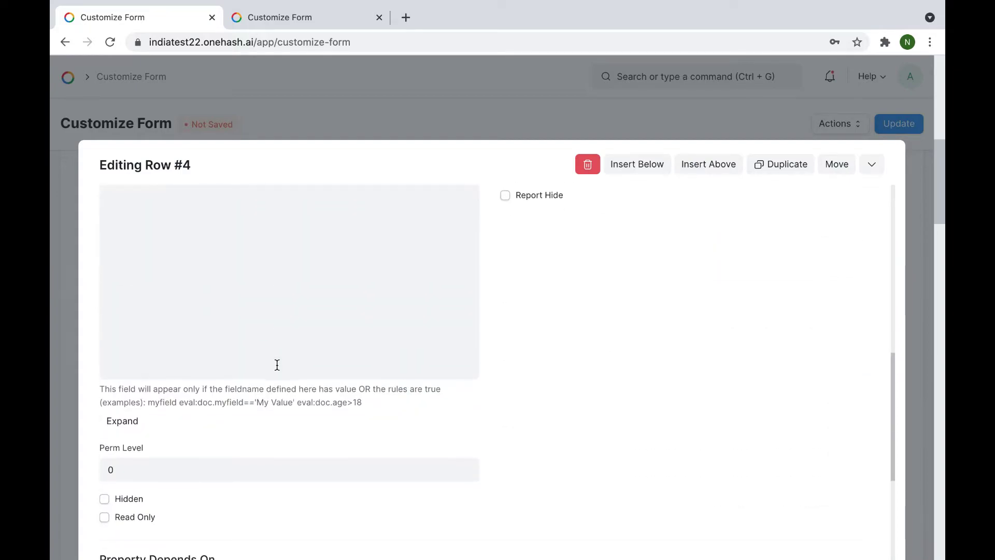
pyautogui.scroll(3, 277, 365)
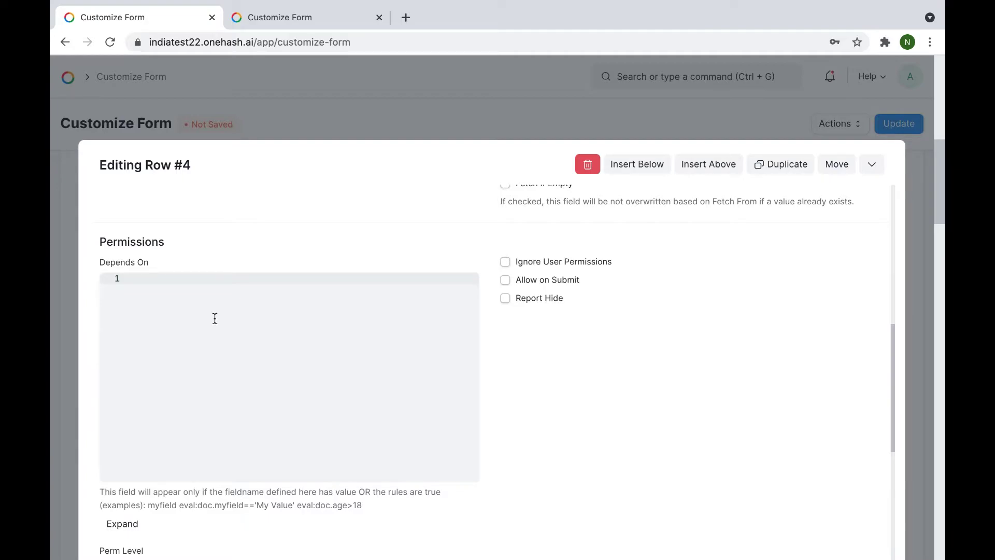
pyautogui.scroll(-3, 278, 359)
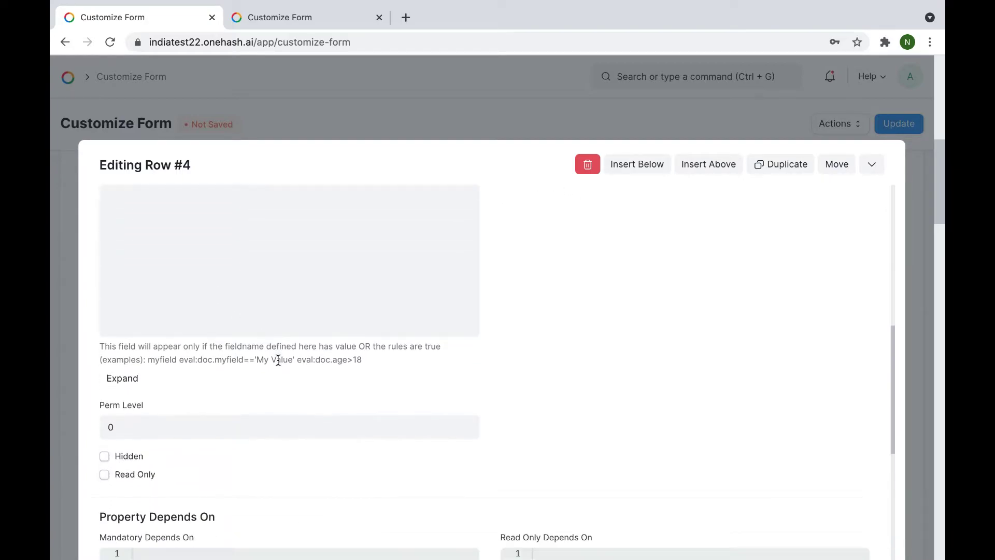
pyautogui.click(136, 455)
pyautogui.click(137, 456)
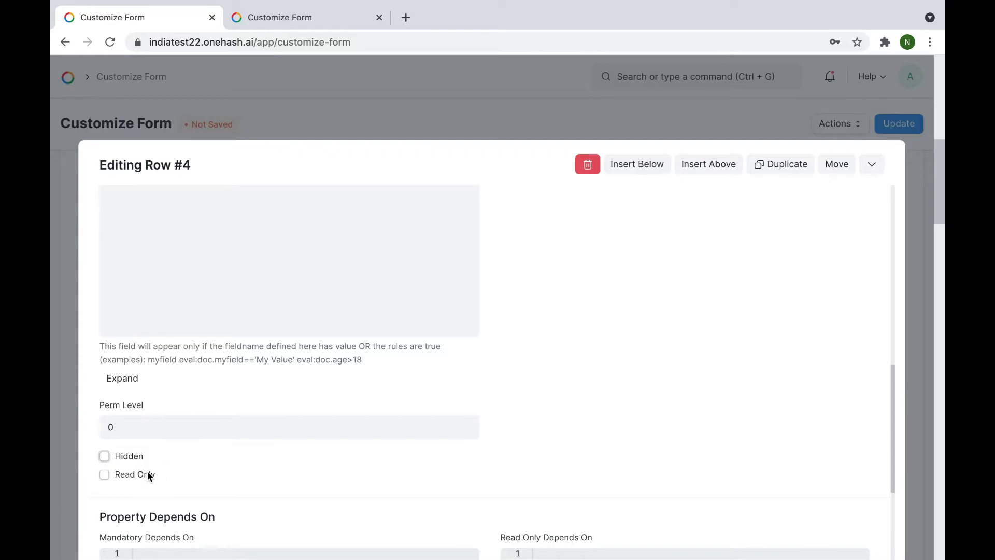
pyautogui.click(148, 473)
pyautogui.click(148, 473)
pyautogui.scroll(-6, 275, 461)
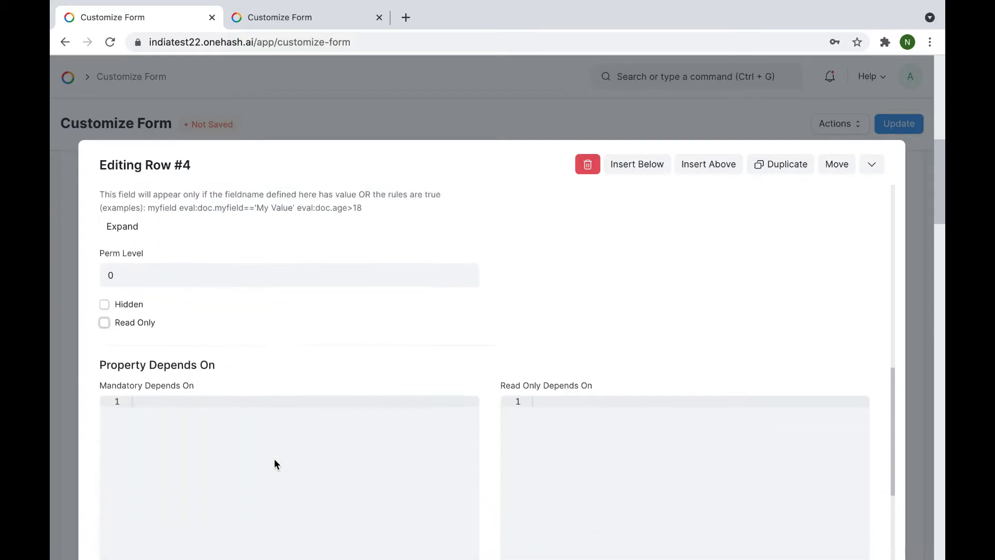
# Review Person Name's Mandatory/Read Only Depends On, Description and Print Width properties without changes
pyautogui.click(203, 273)
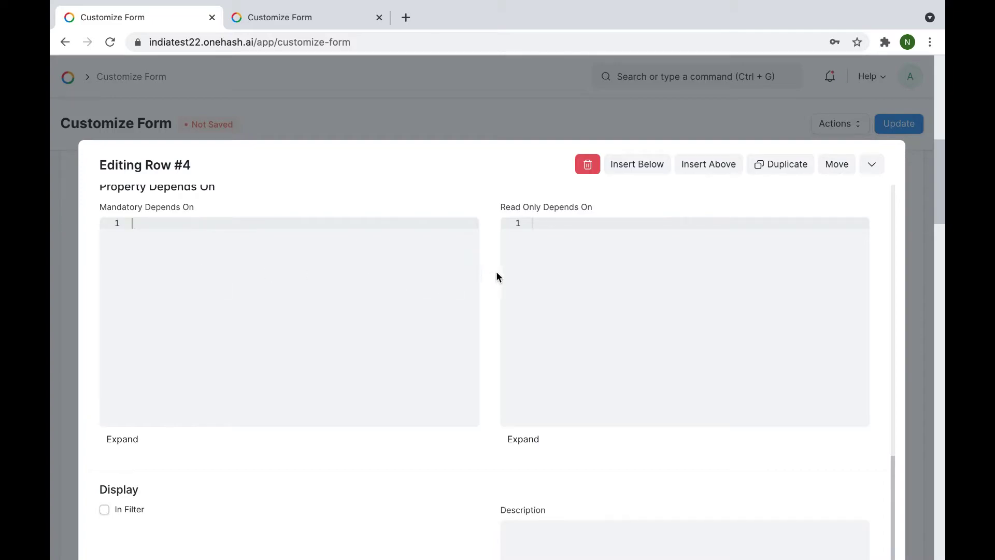
pyautogui.click(574, 259)
pyautogui.scroll(-3, 574, 260)
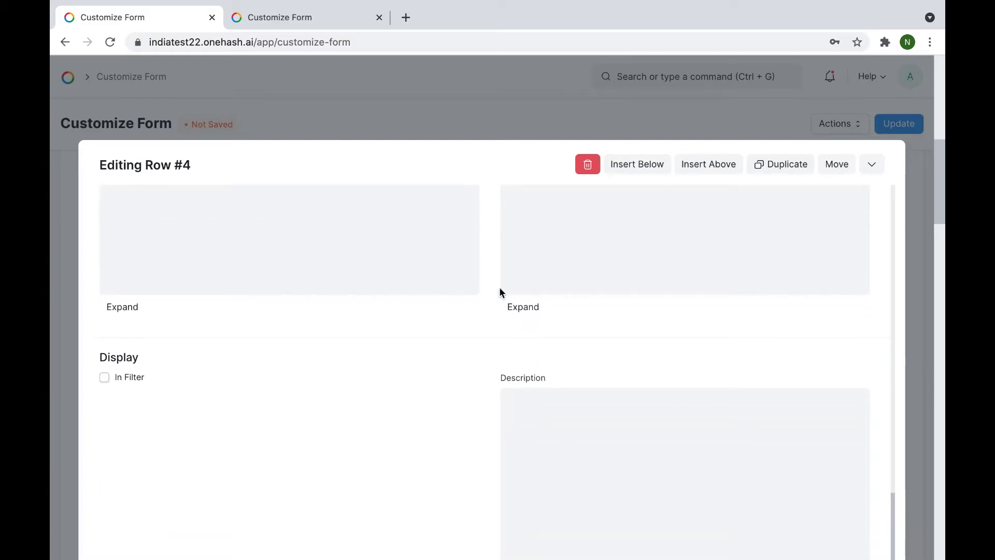
pyautogui.click(554, 418)
pyautogui.scroll(-2, 553, 418)
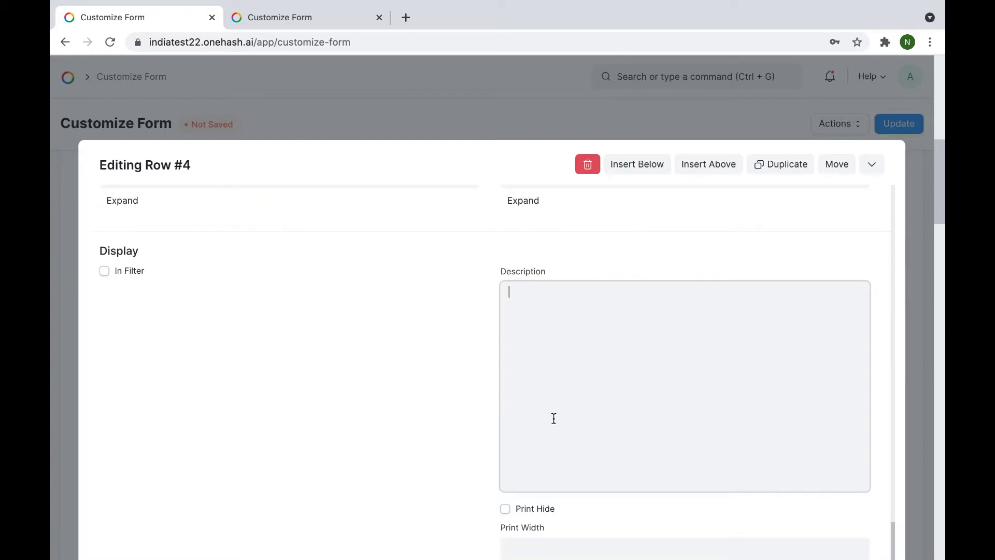
pyautogui.scroll(-2, 554, 418)
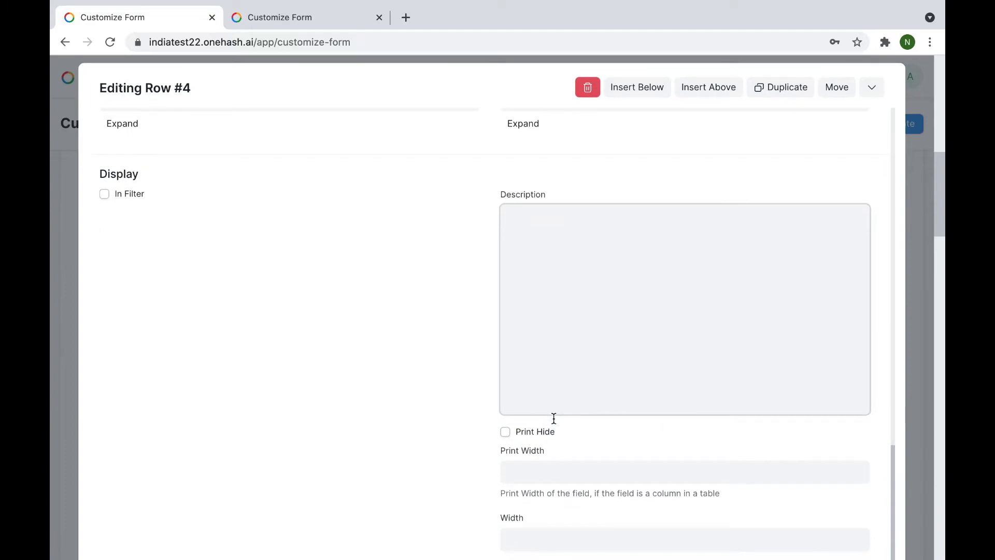
pyautogui.scroll(1, 554, 418)
pyautogui.scroll(-1, 546, 474)
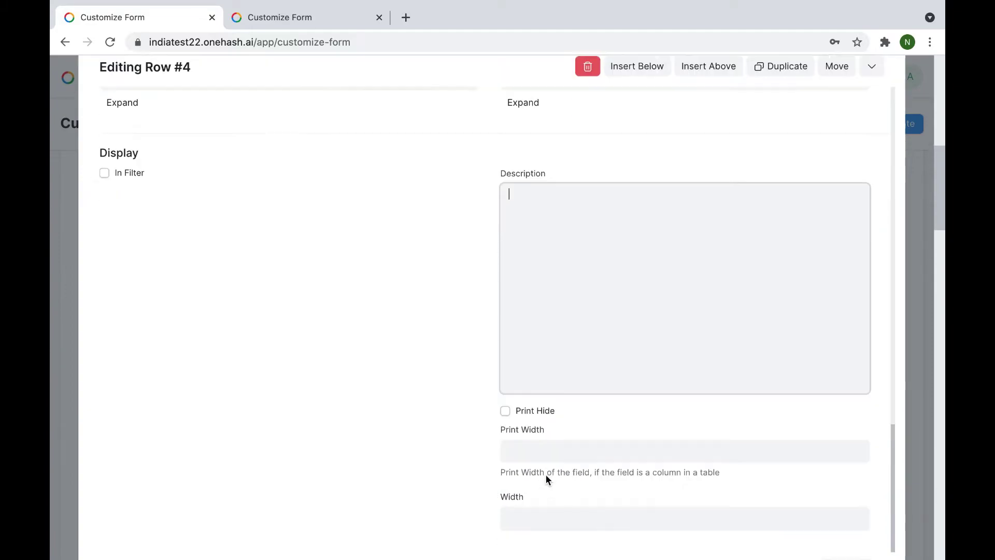
pyautogui.scroll(-1, 546, 474)
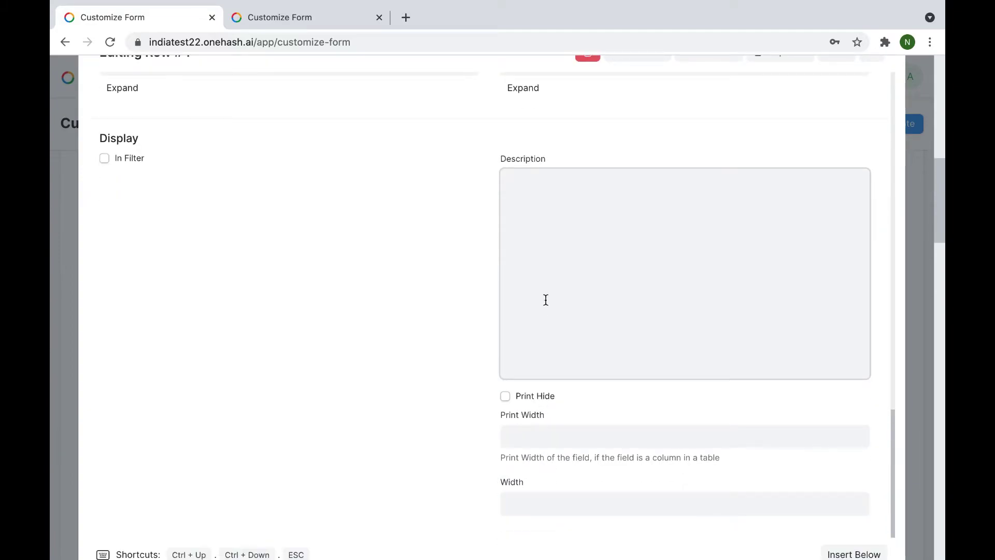
pyautogui.click(537, 435)
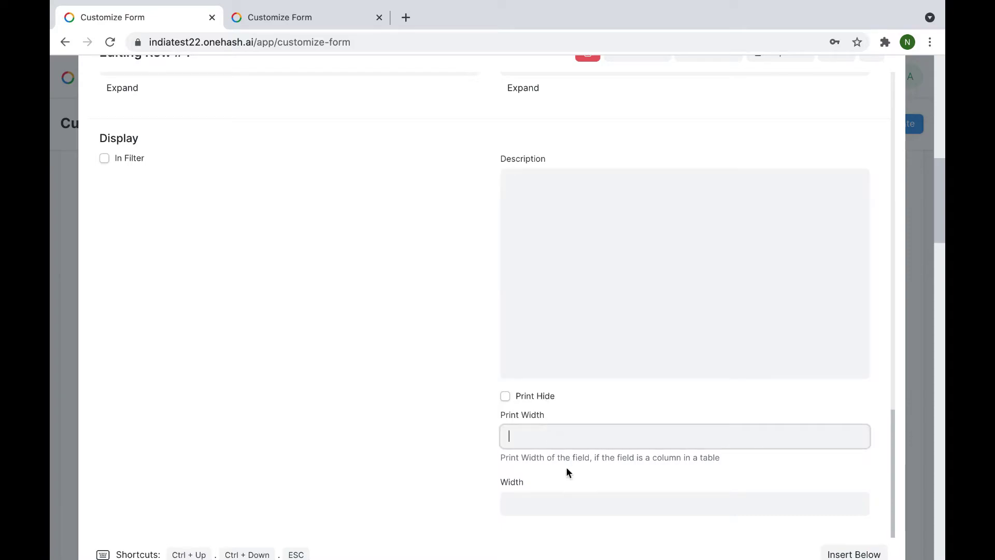
pyautogui.scroll(-2, 565, 473)
pyautogui.click(555, 430)
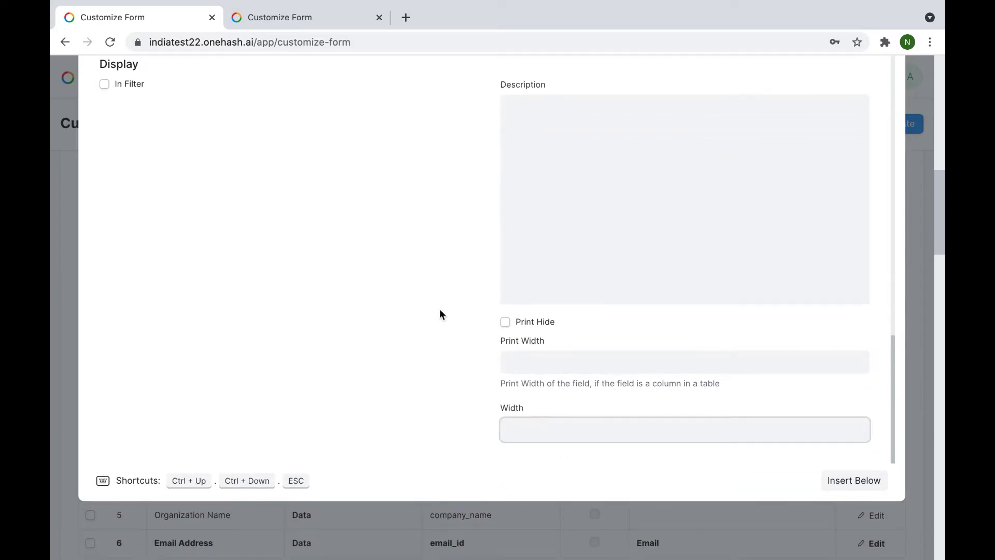
pyautogui.scroll(12, 440, 291)
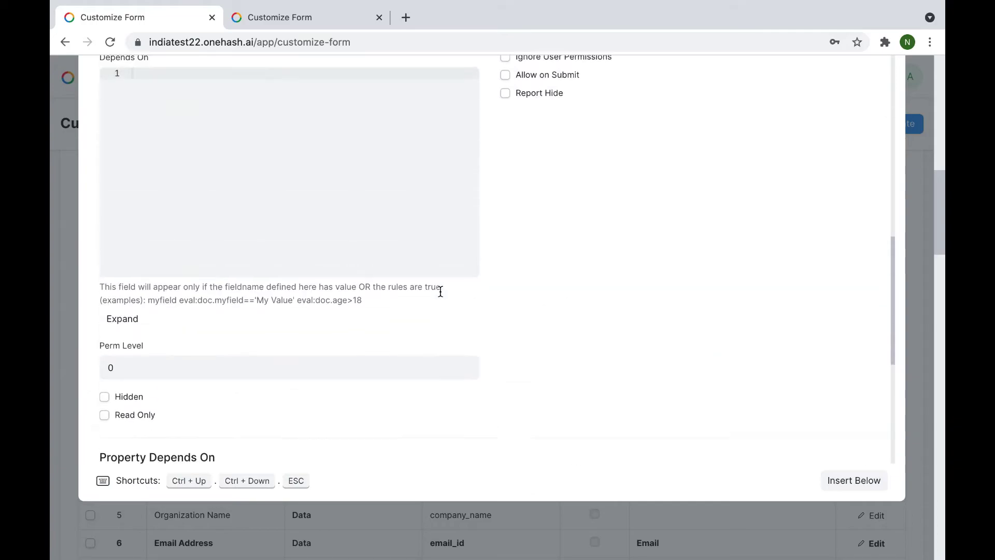
pyautogui.scroll(15, 440, 291)
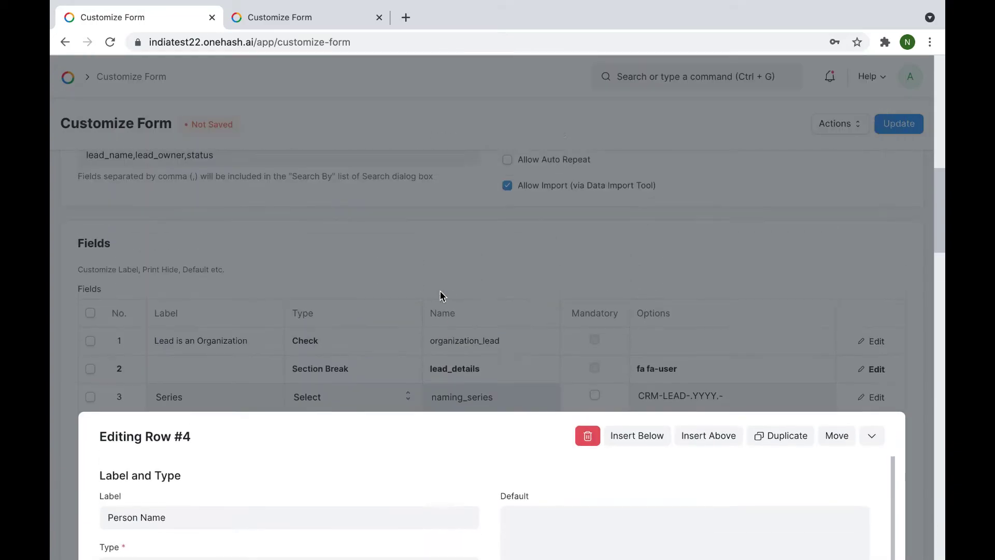
# Close the Person Name field's editing dialog
pyautogui.click(447, 286)
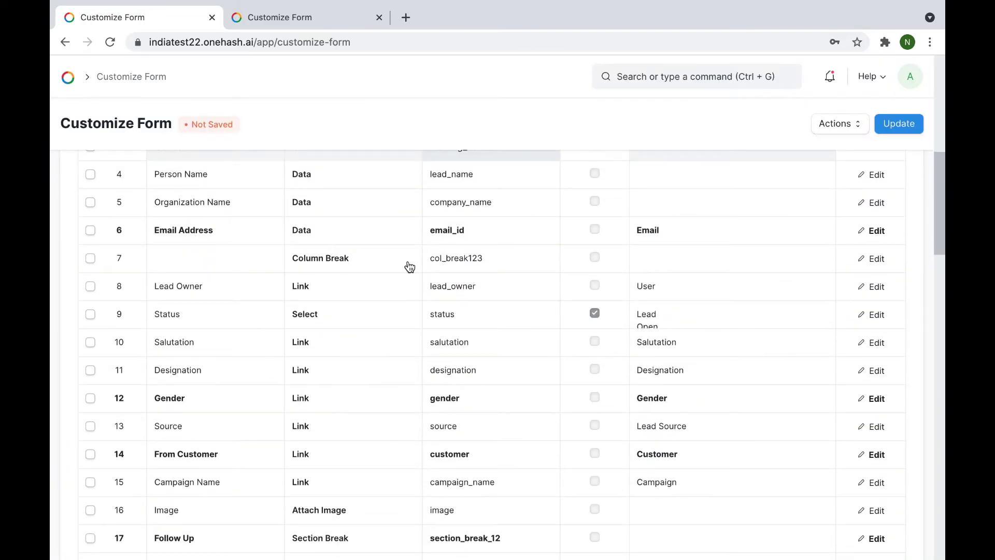
pyautogui.scroll(2, 407, 313)
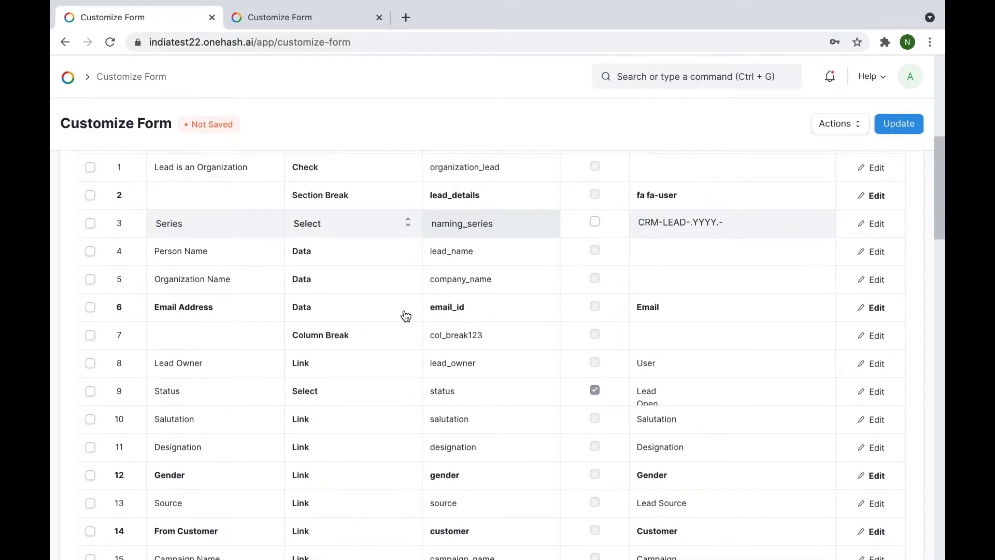
pyautogui.scroll(-2, 406, 315)
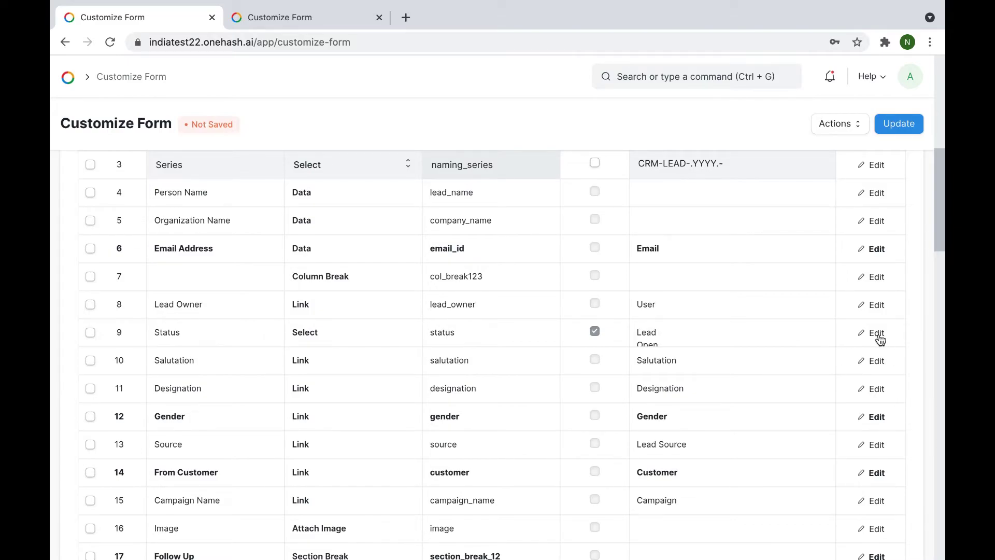
pyautogui.scroll(-3, 880, 339)
# Search for 'Lead', open the Lead list and go to its Customize page
pyautogui.click(648, 78)
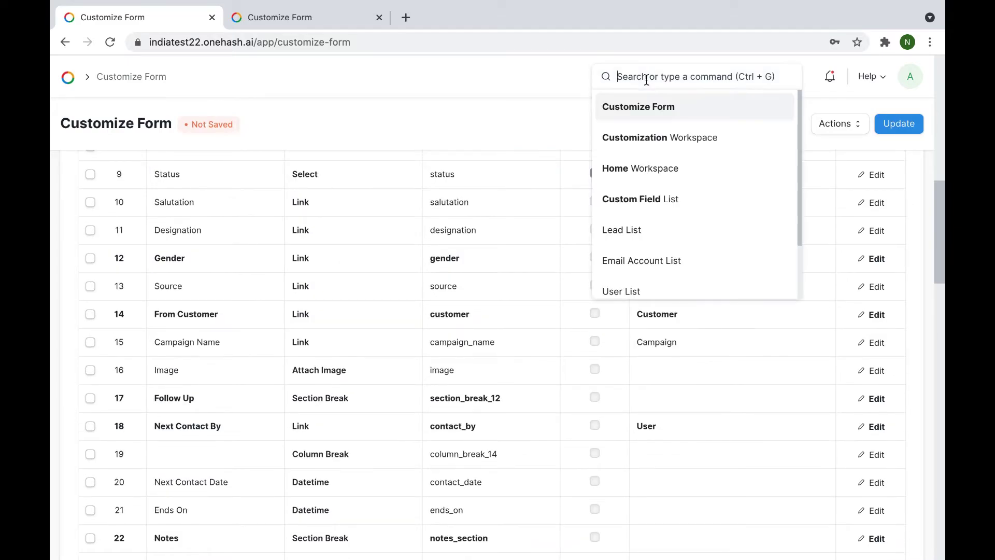
pyautogui.write('Lead')
pyautogui.click(625, 136)
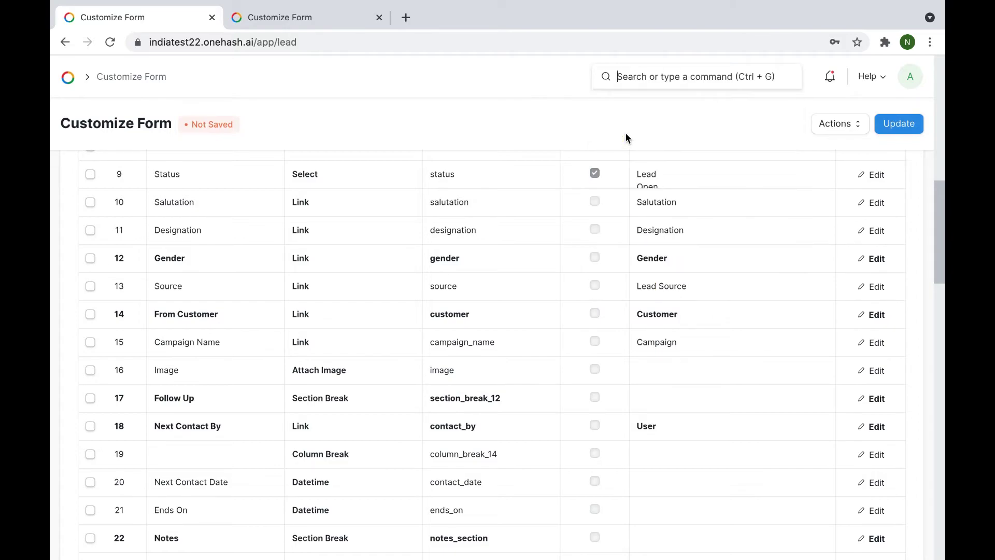
pyautogui.click(841, 125)
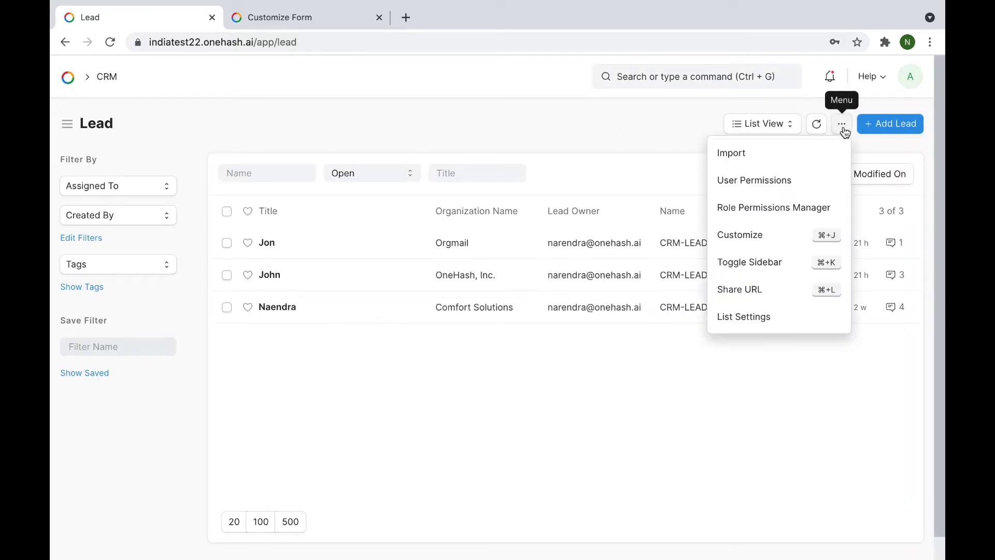
pyautogui.click(759, 237)
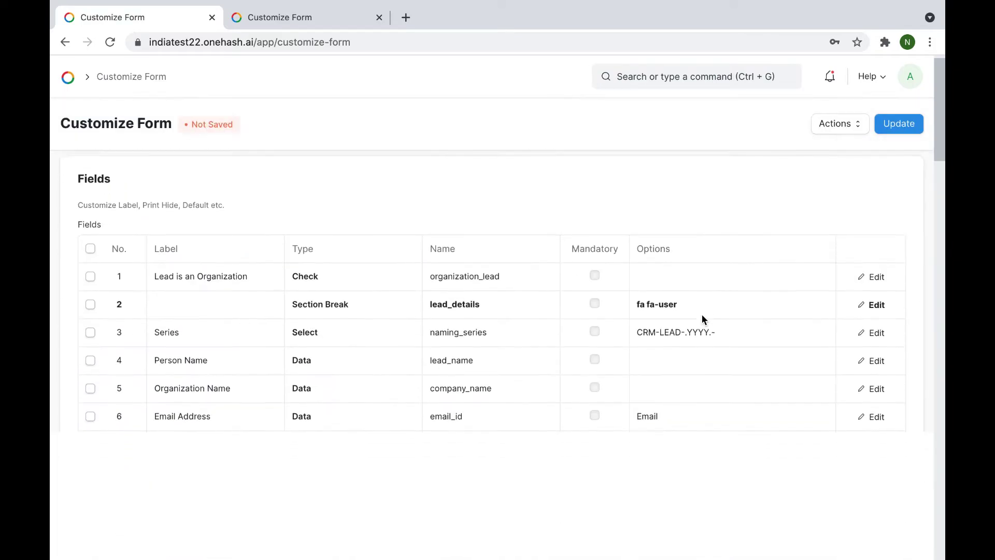
pyautogui.scroll(-5, 704, 318)
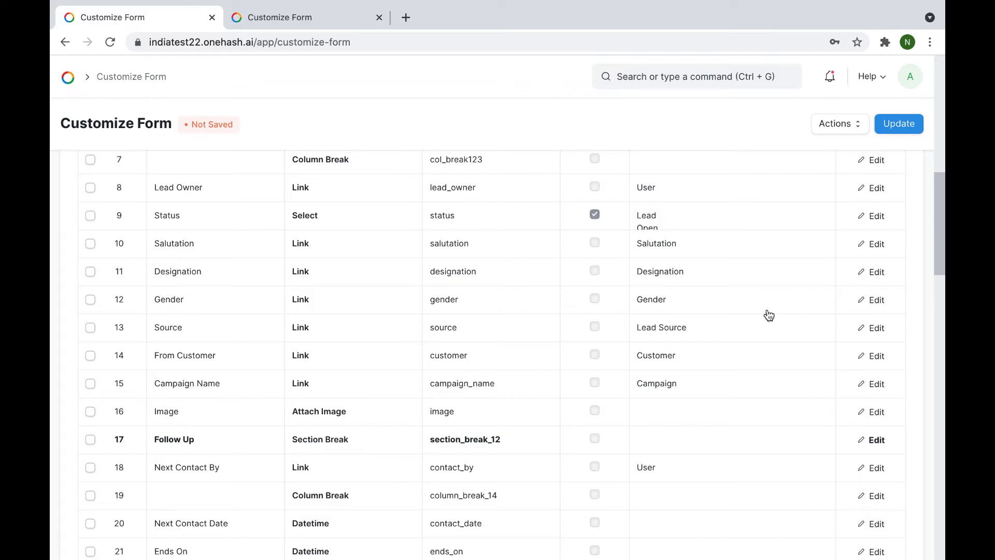
pyautogui.scroll(5, 766, 314)
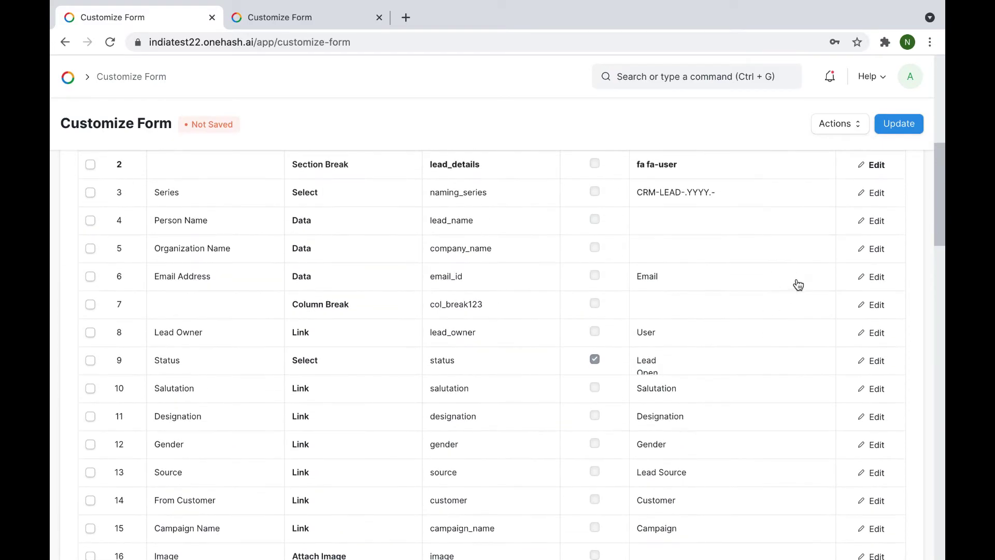
# Insert a Select field below Email Address with options Low, Medium, High
pyautogui.click(870, 275)
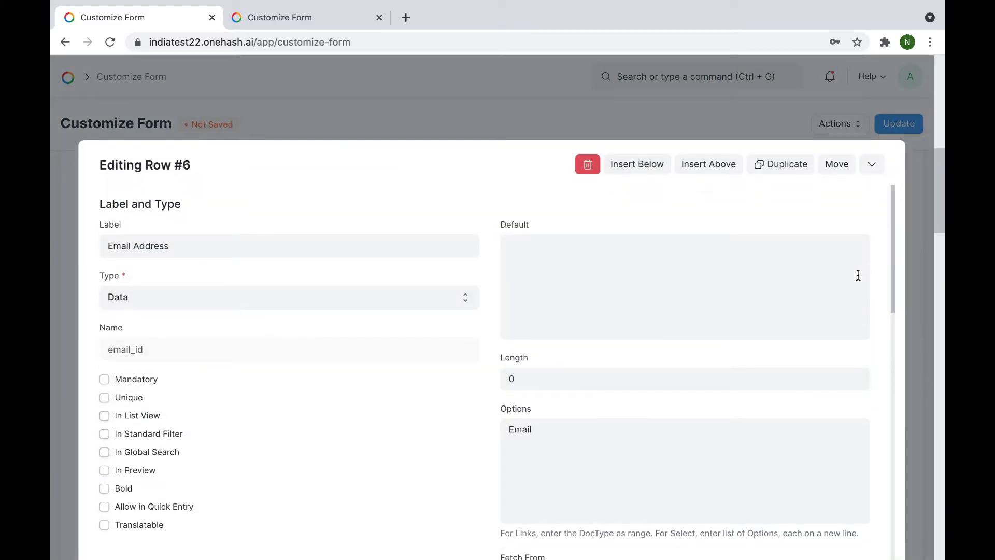
pyautogui.click(642, 163)
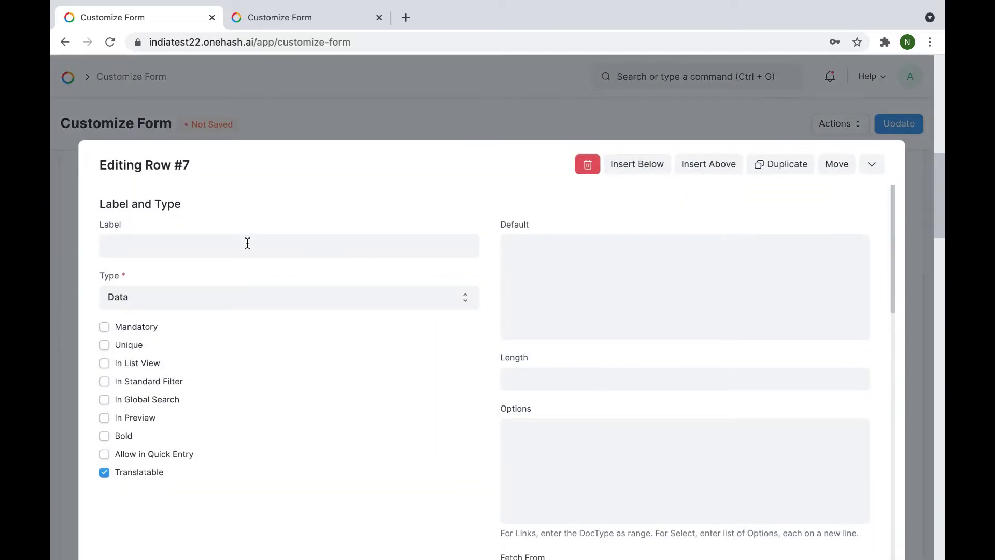
pyautogui.click(203, 296)
pyautogui.scroll(-2, 204, 297)
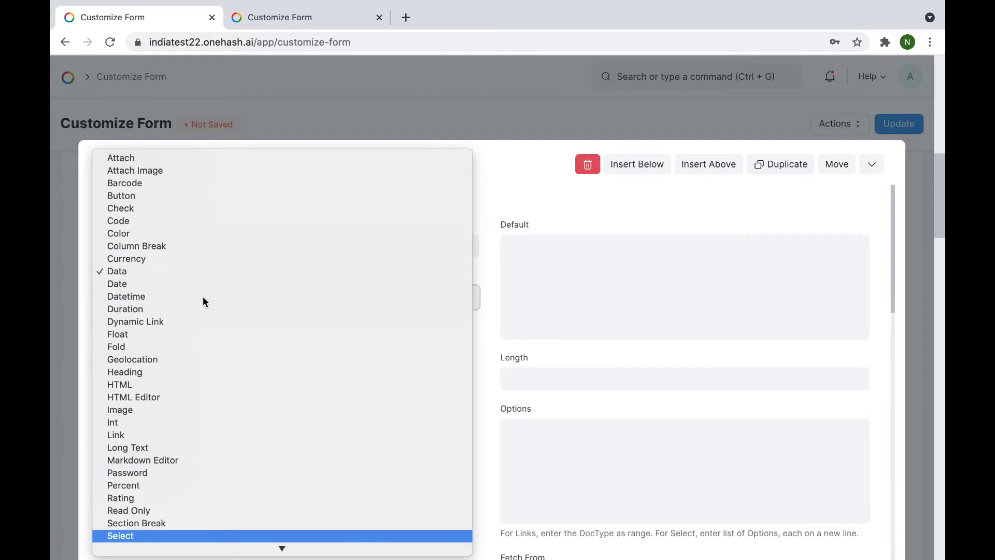
pyautogui.click(126, 535)
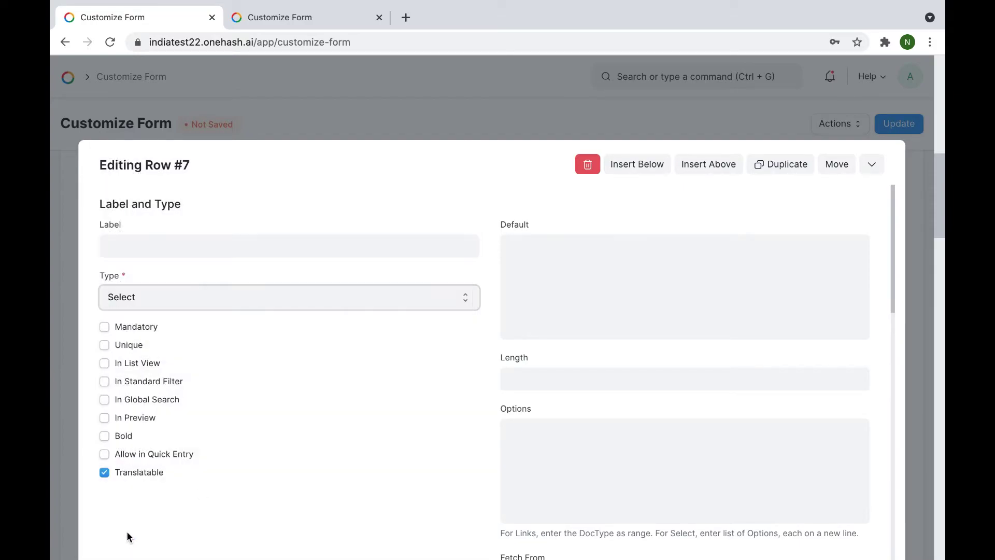
pyautogui.click(552, 439)
pyautogui.write('Low ')
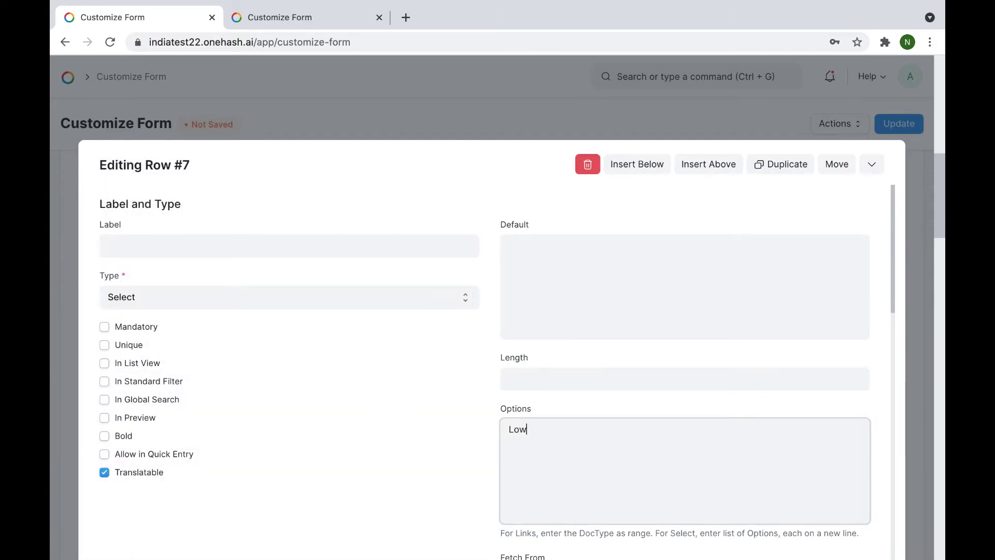
pyautogui.write('Medium ')
pyautogui.write('High')
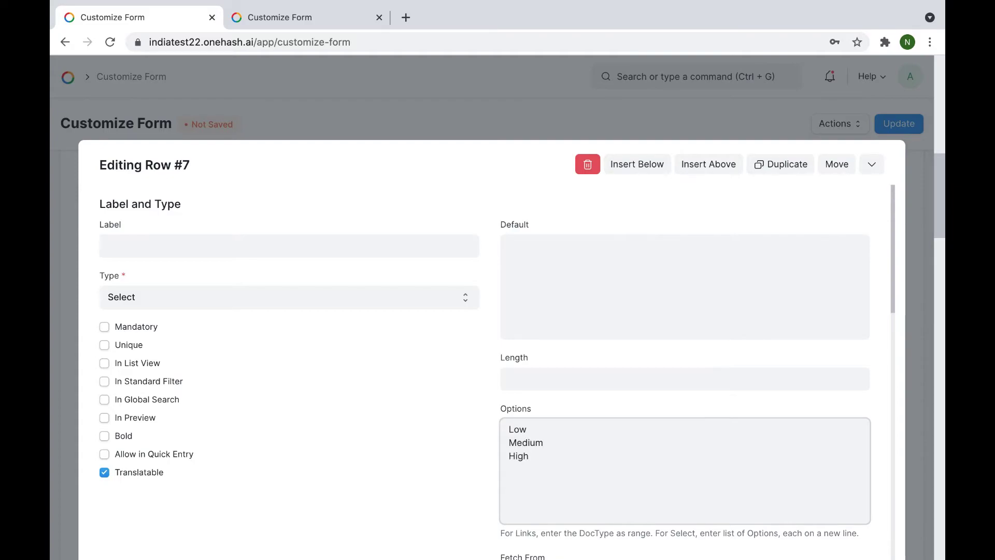
# Label the new field 'Lead Temprature' and show it in list view
pyautogui.click(275, 244)
pyautogui.write('Lead Tegnl')
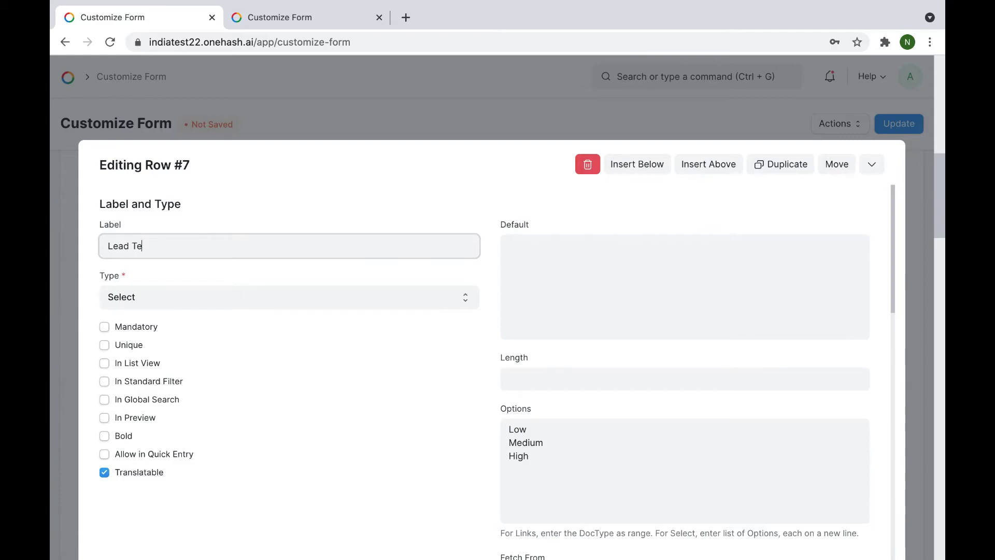
pyautogui.press('BackSpace')
pyautogui.press('BackSpace')
pyautogui.press('BackSpace')
pyautogui.write('mprature')
pyautogui.scroll(-1, 258, 387)
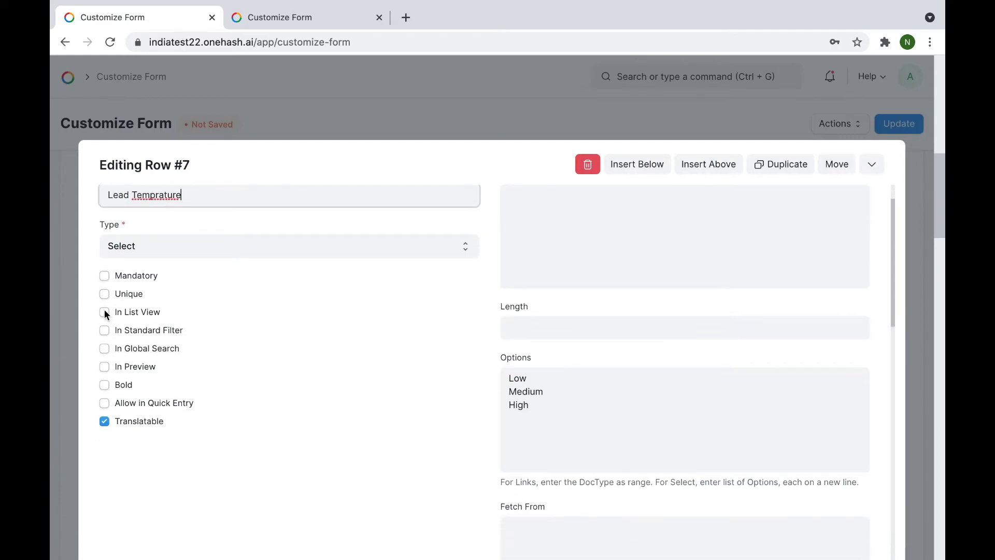
pyautogui.click(104, 312)
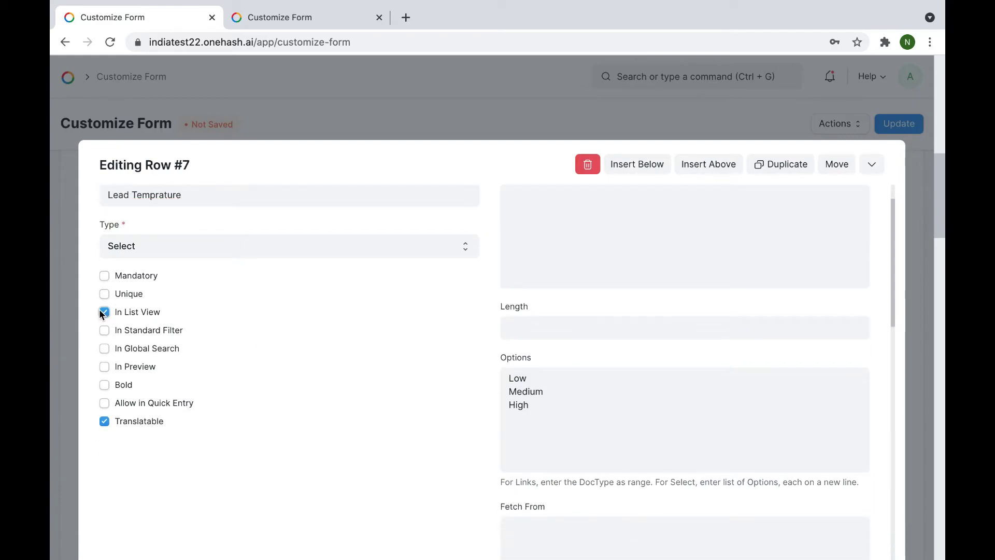
pyautogui.click(278, 113)
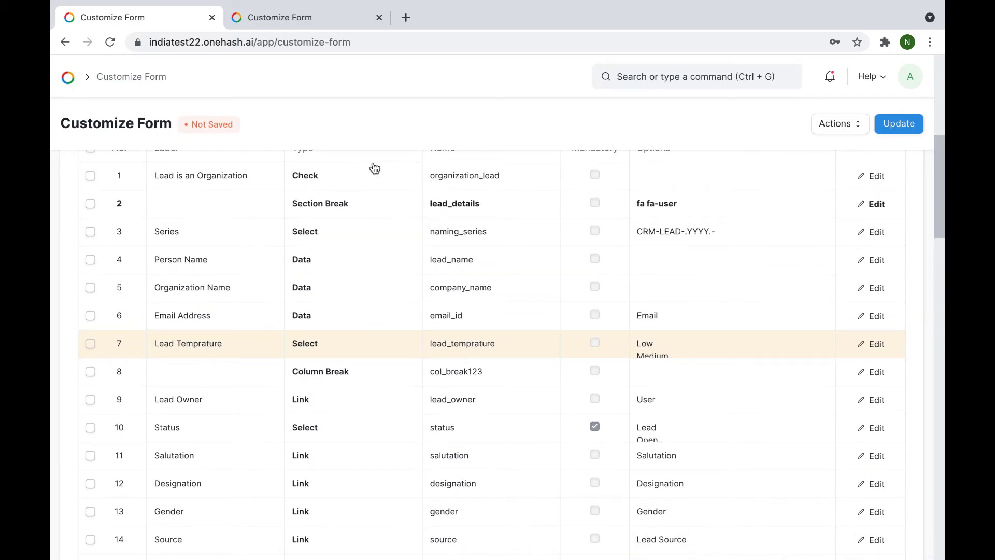
# From the reloaded lead list, set the Orgmail lead's Lead Temprature to Medium and save
pyautogui.click(839, 123)
pyautogui.click(835, 150)
pyautogui.scroll(1, 445, 387)
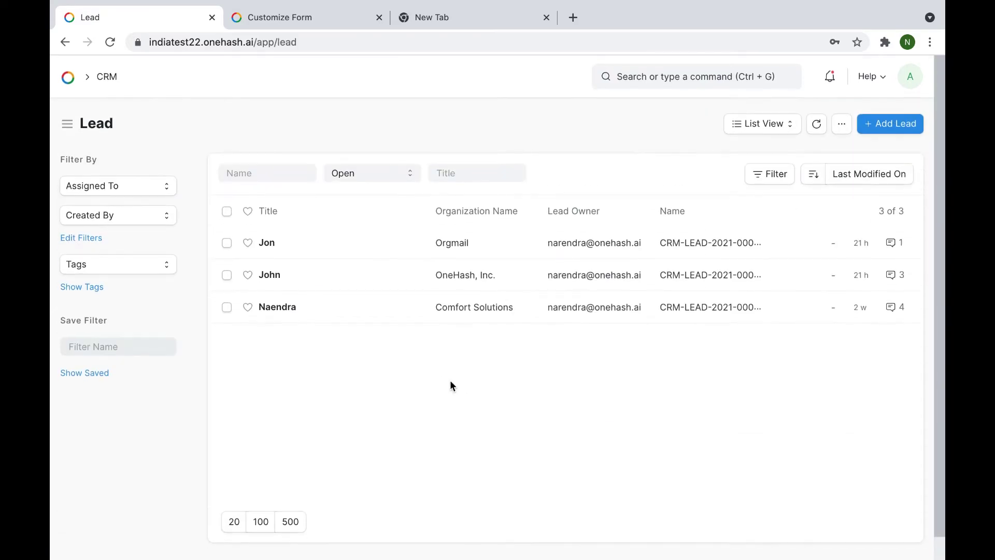
pyautogui.hotkey('ctrl', 'shift', 'r')
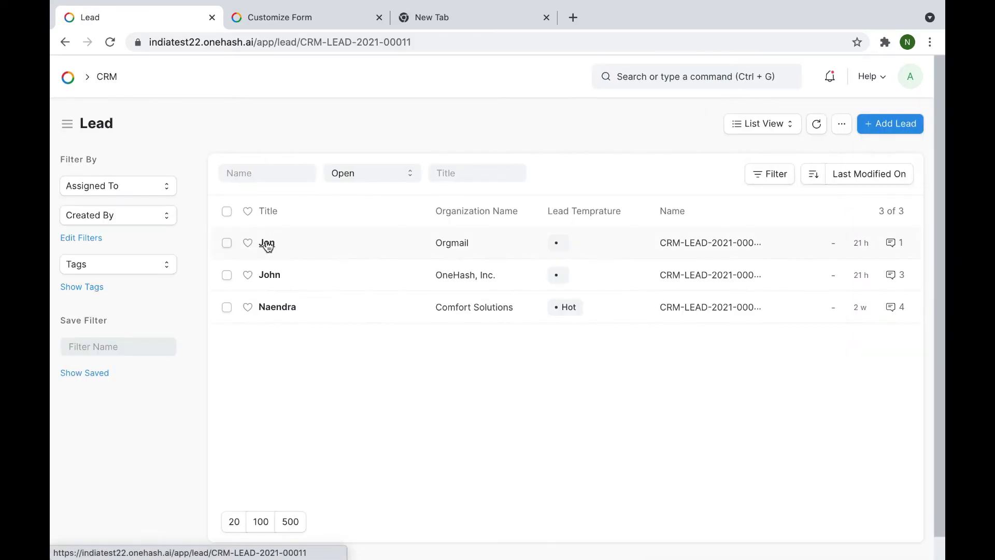
pyautogui.click(266, 243)
pyautogui.scroll(-4, 439, 271)
pyautogui.click(328, 334)
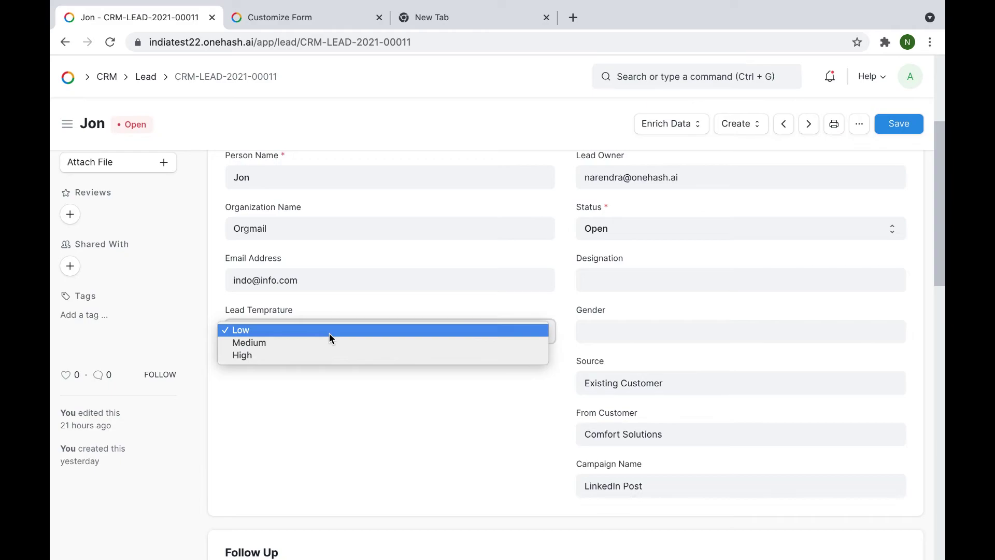
pyautogui.click(320, 343)
pyautogui.hotkey('ctrl', 's')
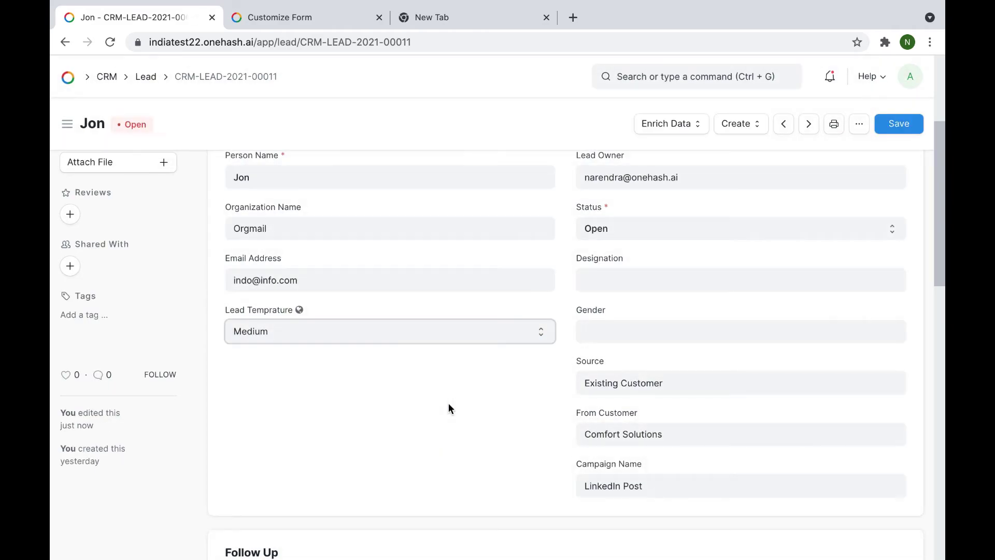
# Clear the lead's campaign field and save the lead again
pyautogui.scroll(-3, 449, 402)
pyautogui.click(654, 357)
pyautogui.hotkey('ctrl', 'a')
pyautogui.press('BackSpace')
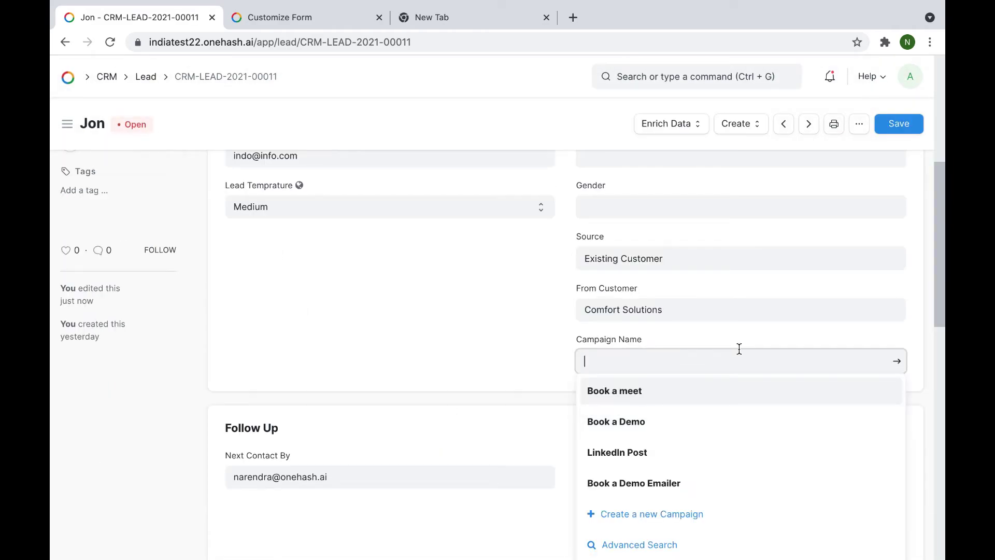
pyautogui.click(539, 342)
pyautogui.hotkey('ctrl', 's')
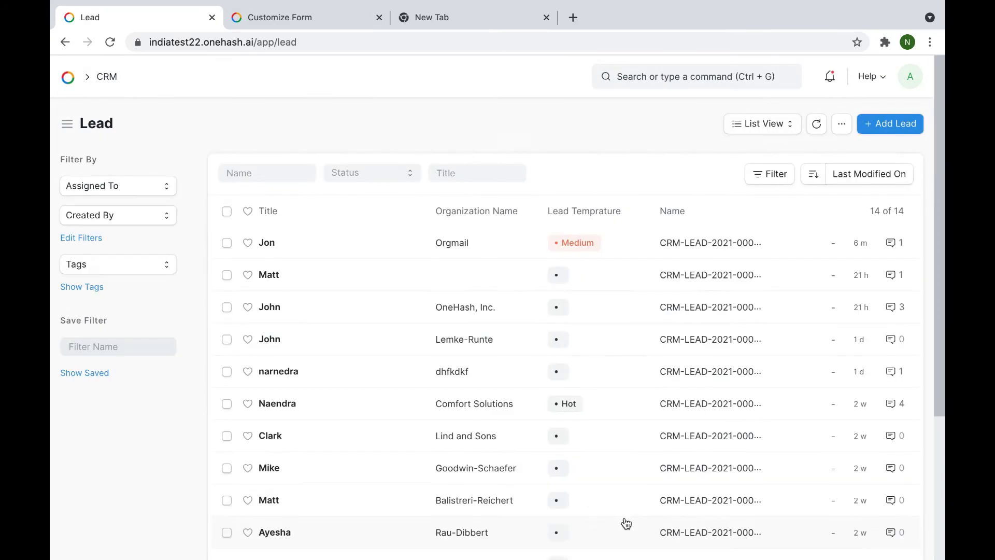
pyautogui.click(842, 126)
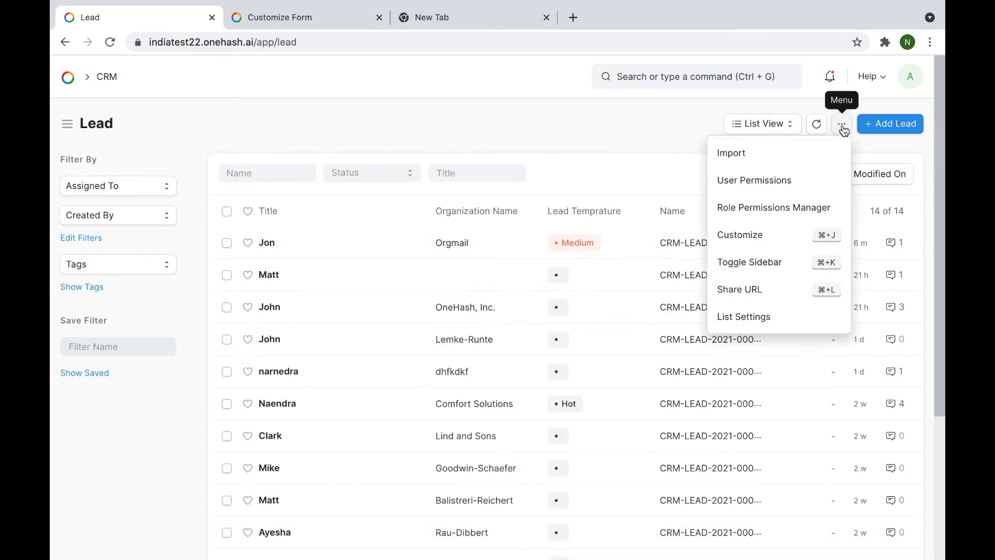
# Return to Customize Form and reload the Lead form's fields
pyautogui.click(766, 237)
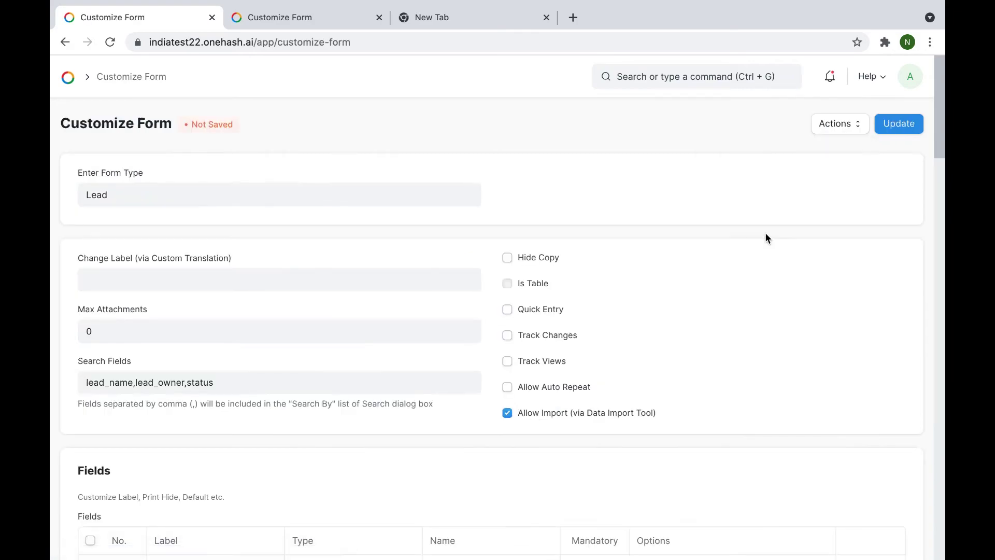
pyautogui.click(290, 188)
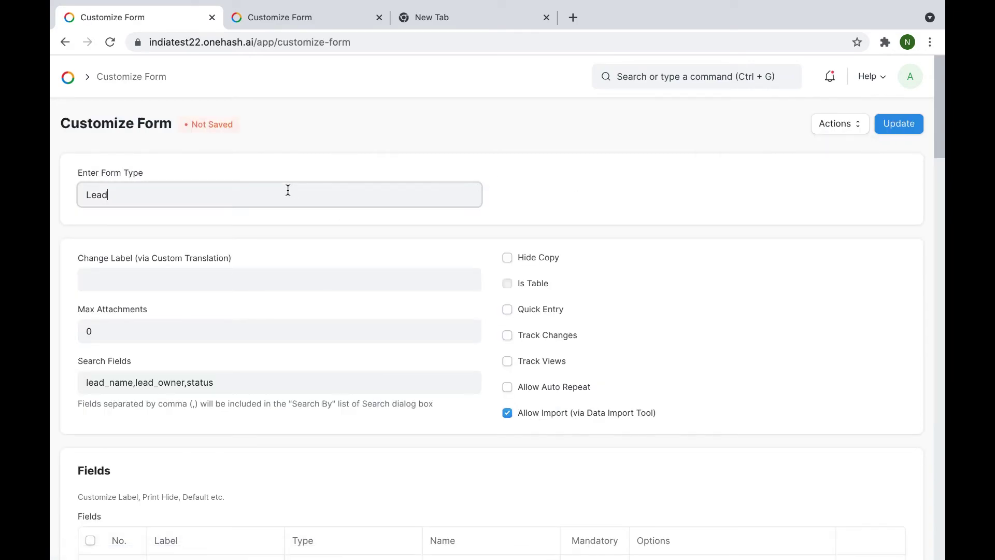
pyautogui.press('BackSpace')
pyautogui.write('d')
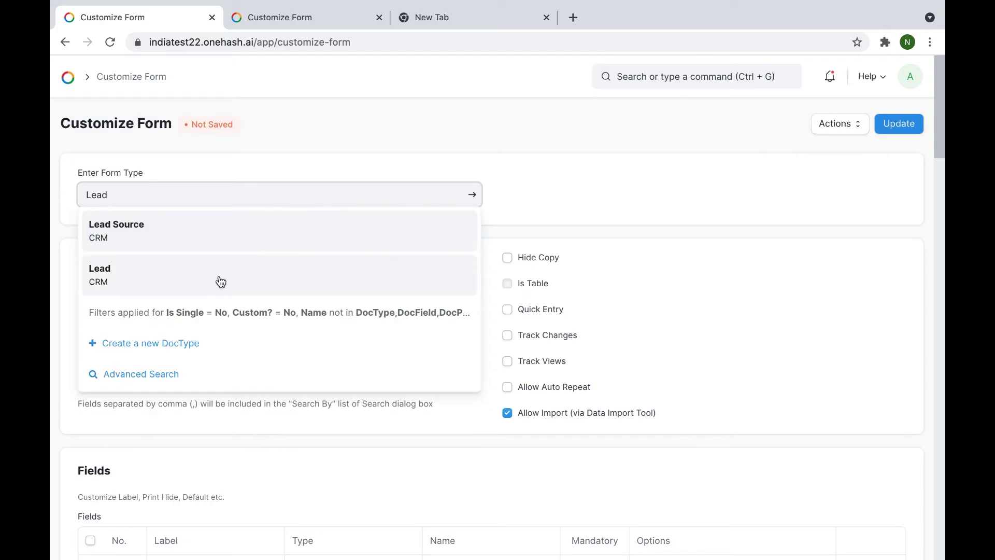
pyautogui.click(220, 282)
pyautogui.scroll(-8, 438, 243)
pyautogui.scroll(-4, 439, 247)
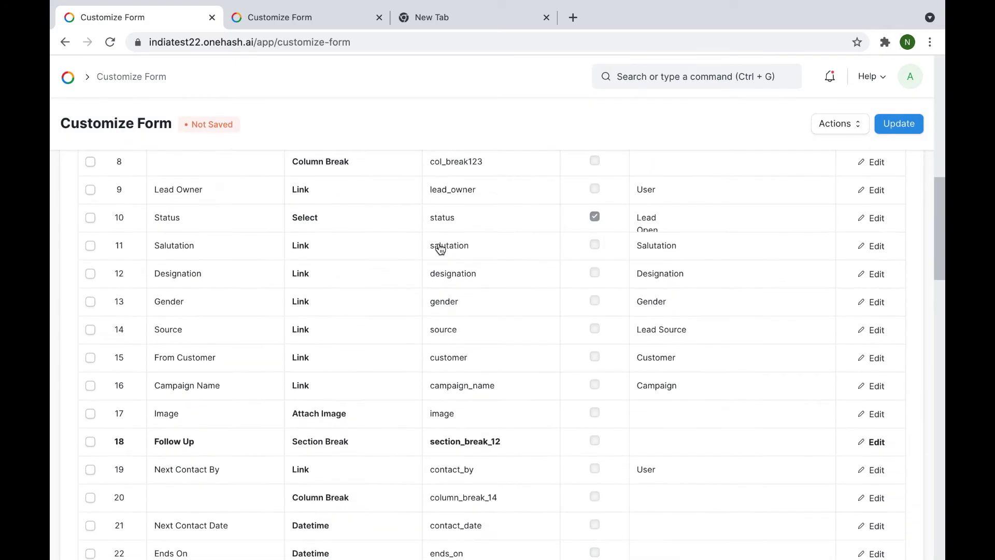
pyautogui.scroll(4, 439, 248)
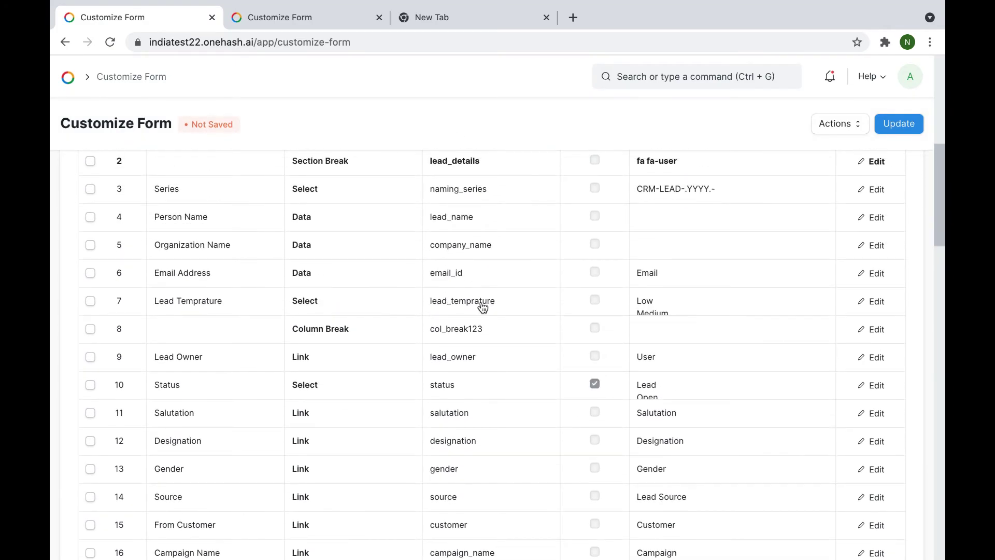
pyautogui.scroll(1, 482, 307)
# Insert a Link field 'Sales Partner' after Lead Temprature, linking to Sales Partner
pyautogui.click(865, 332)
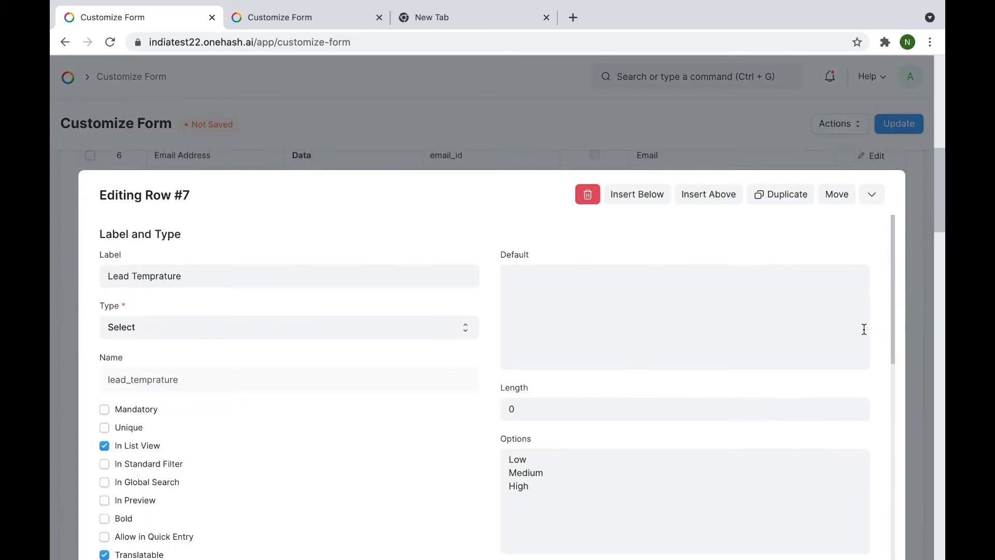
pyautogui.click(637, 165)
pyautogui.click(189, 244)
pyautogui.write('Sa')
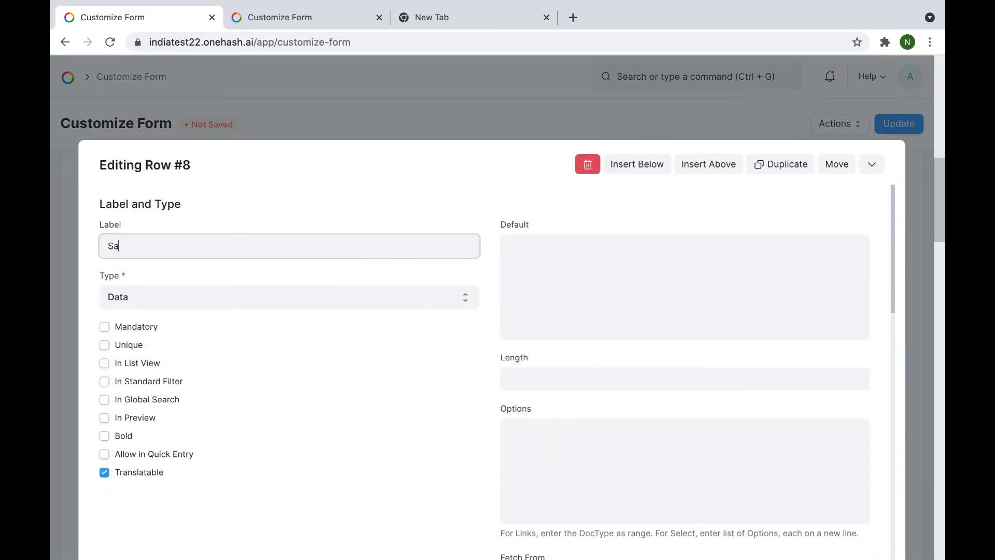
pyautogui.write('les Partner')
pyautogui.click(184, 306)
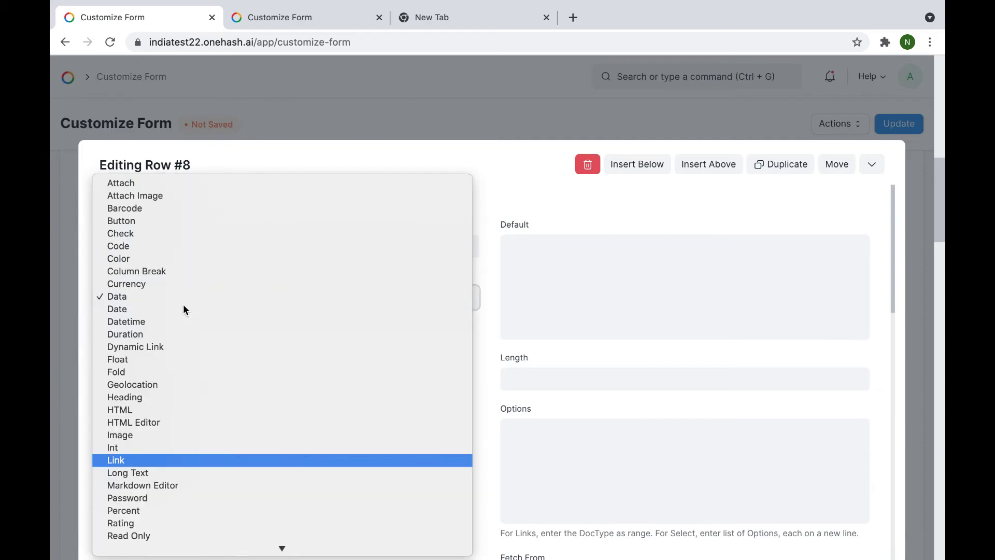
pyautogui.click(119, 460)
pyautogui.scroll(-3, 446, 344)
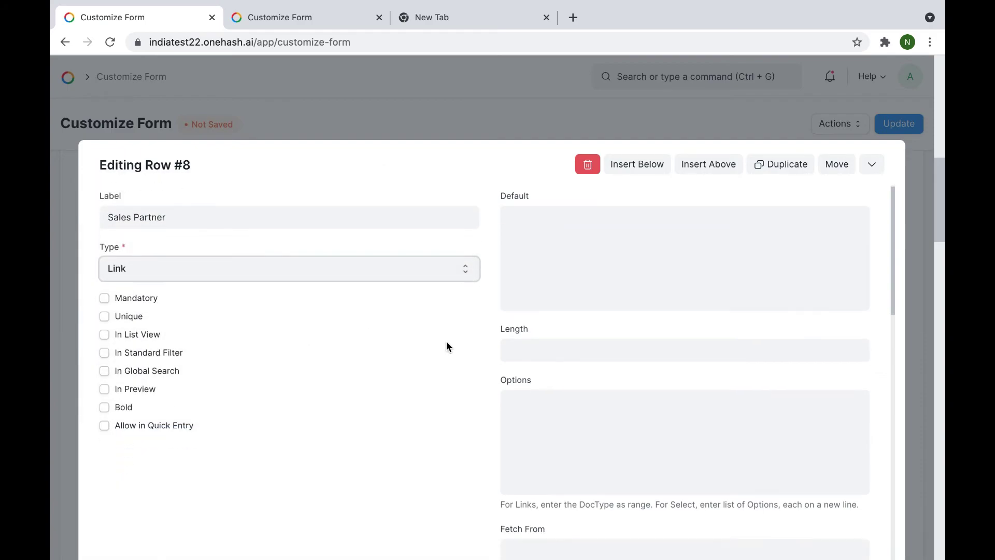
pyautogui.click(544, 367)
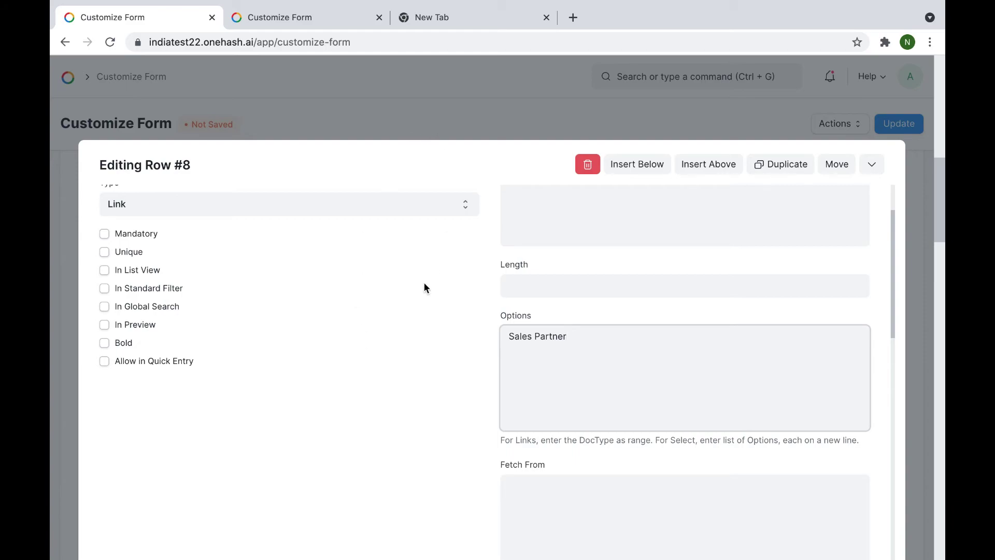
pyautogui.scroll(3, 425, 243)
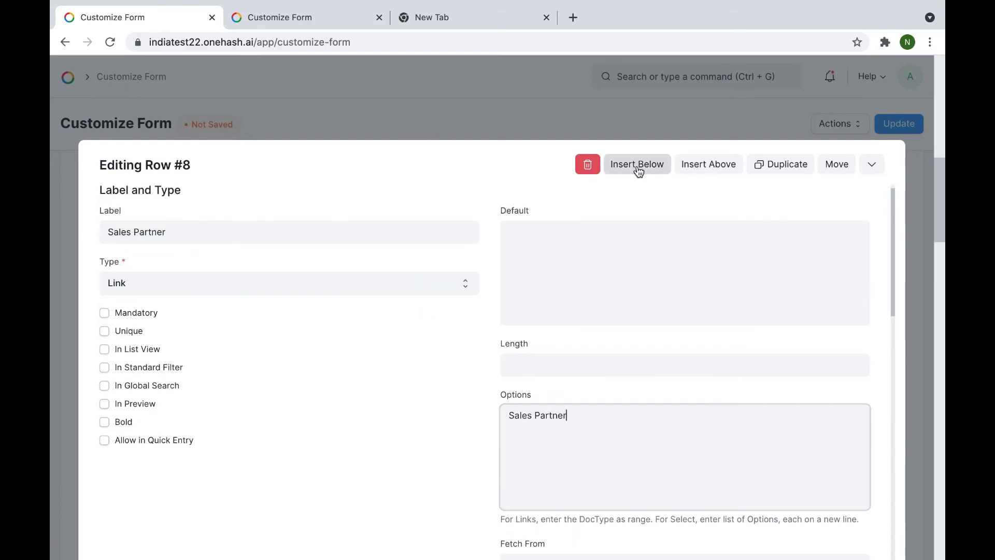
# Add a read-only Float field 'Commission Rate' fetched from sales_partner.commission, then save the customization
pyautogui.click(637, 164)
pyautogui.click(201, 246)
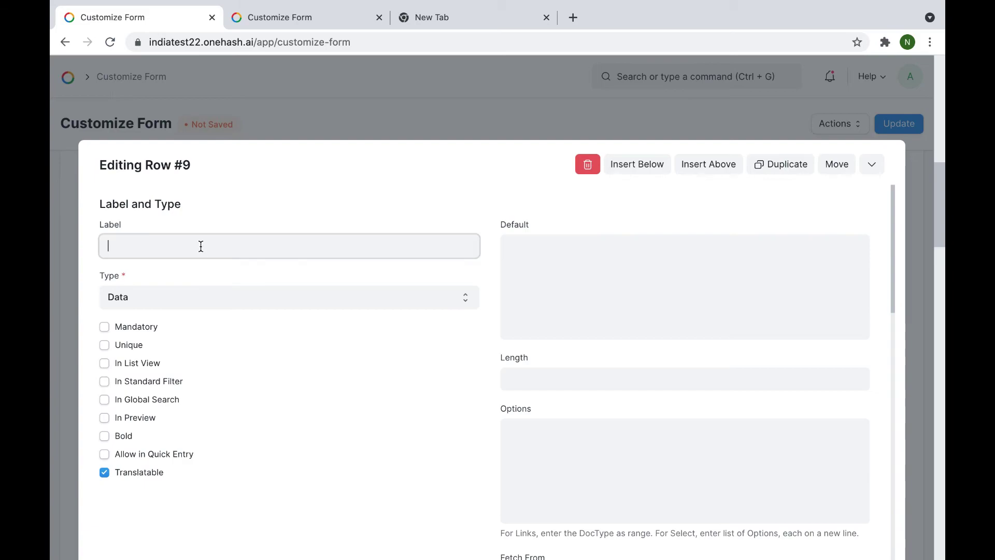
pyautogui.click(185, 298)
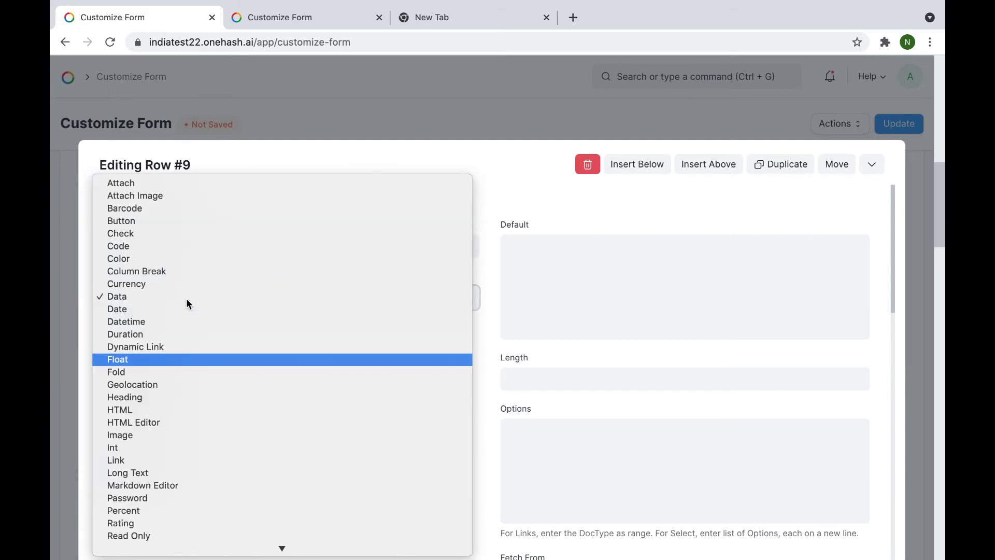
pyautogui.click(130, 359)
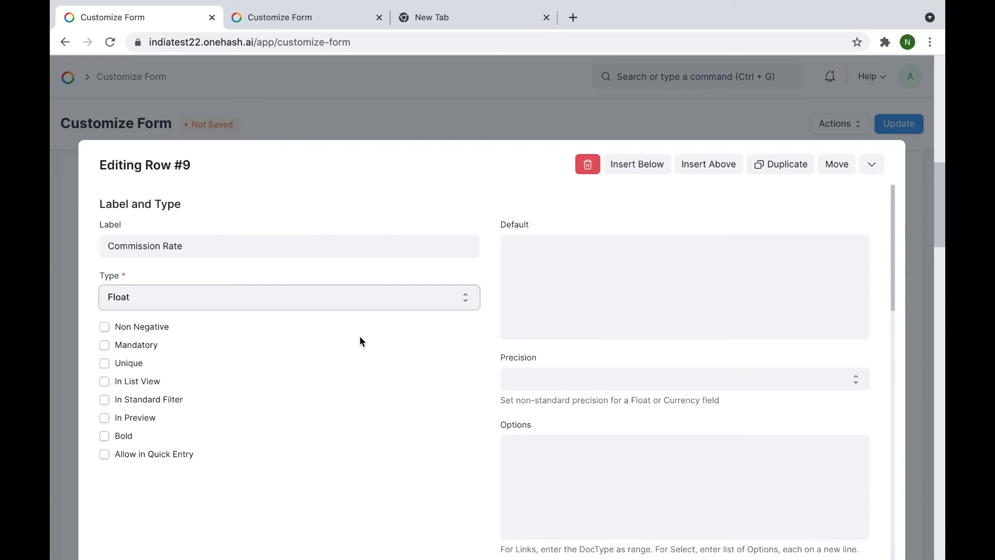
pyautogui.scroll(-15, 288, 357)
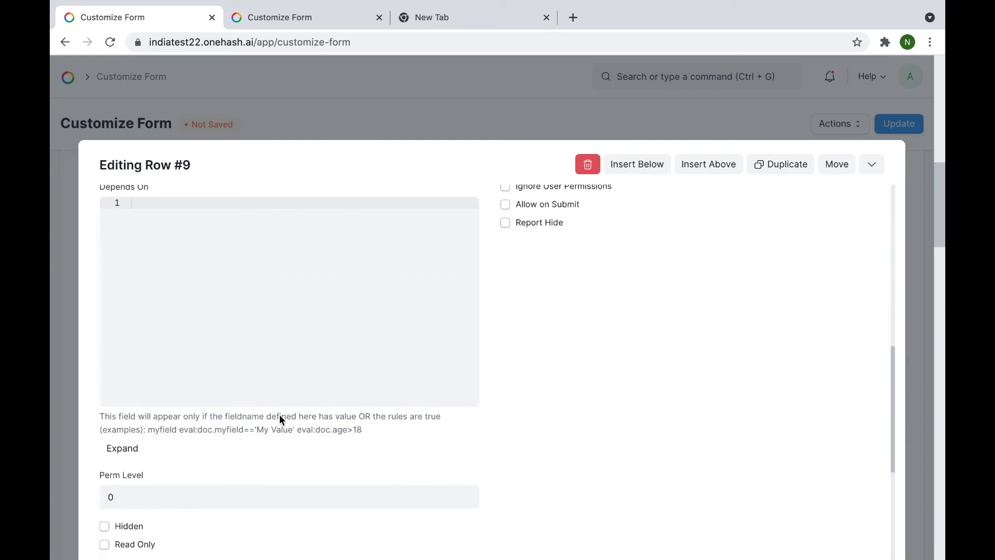
pyautogui.click(133, 454)
pyautogui.scroll(9, 509, 373)
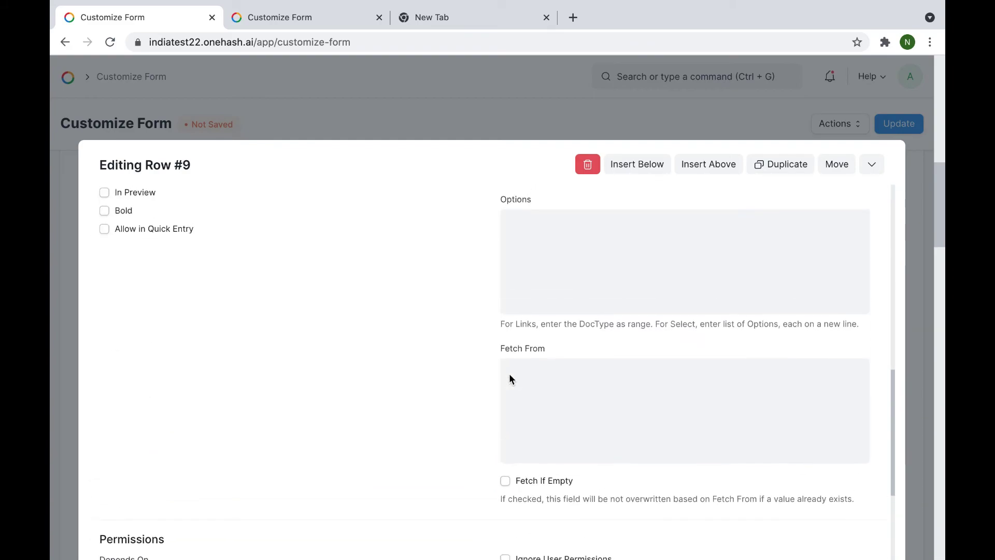
pyautogui.click(542, 375)
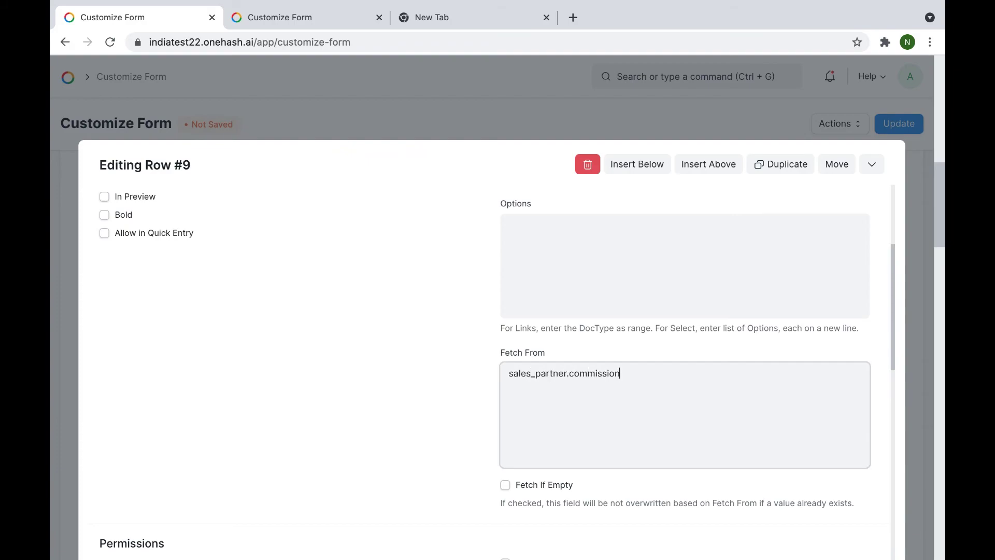
pyautogui.scroll(8, 284, 279)
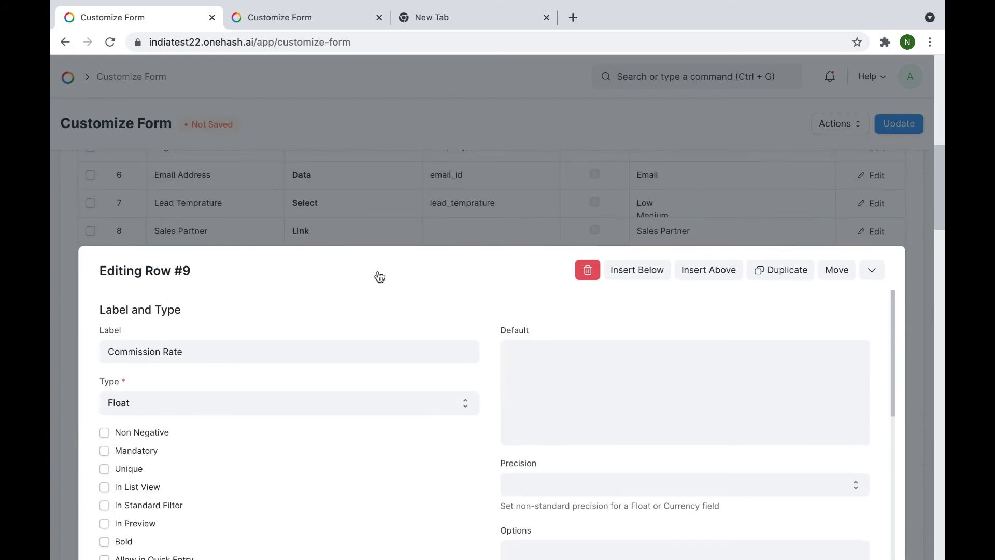
pyautogui.click(535, 184)
pyautogui.hotkey('ctrl', 's')
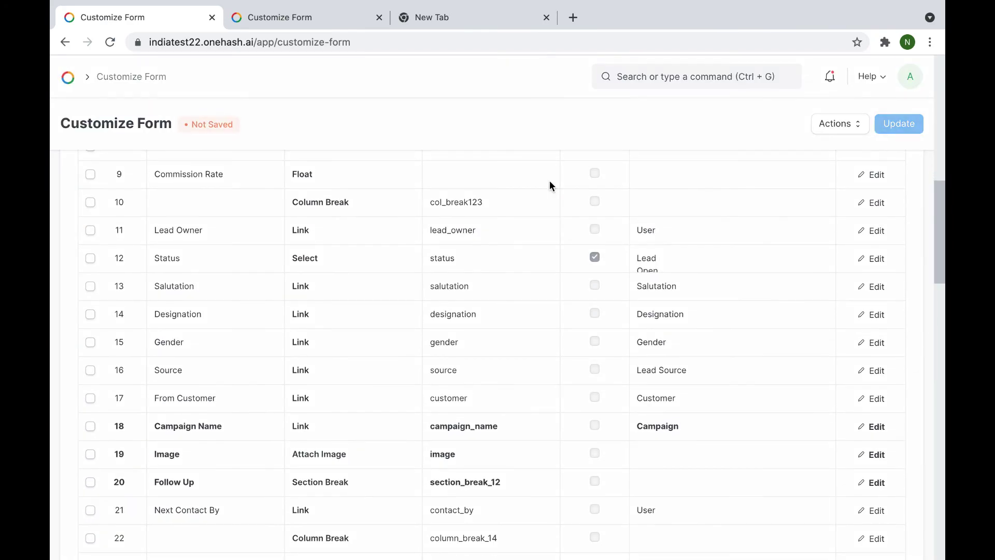
# Assign a sales partner to the first lead and save, auto-filling Commission Rate as 10
pyautogui.click(839, 125)
pyautogui.click(830, 153)
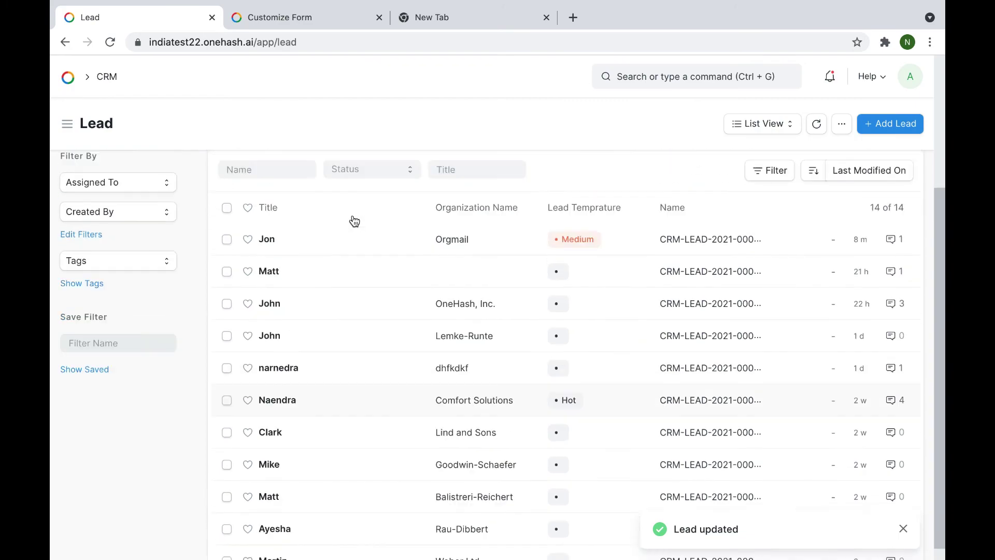
pyautogui.click(268, 244)
pyautogui.scroll(-6, 353, 267)
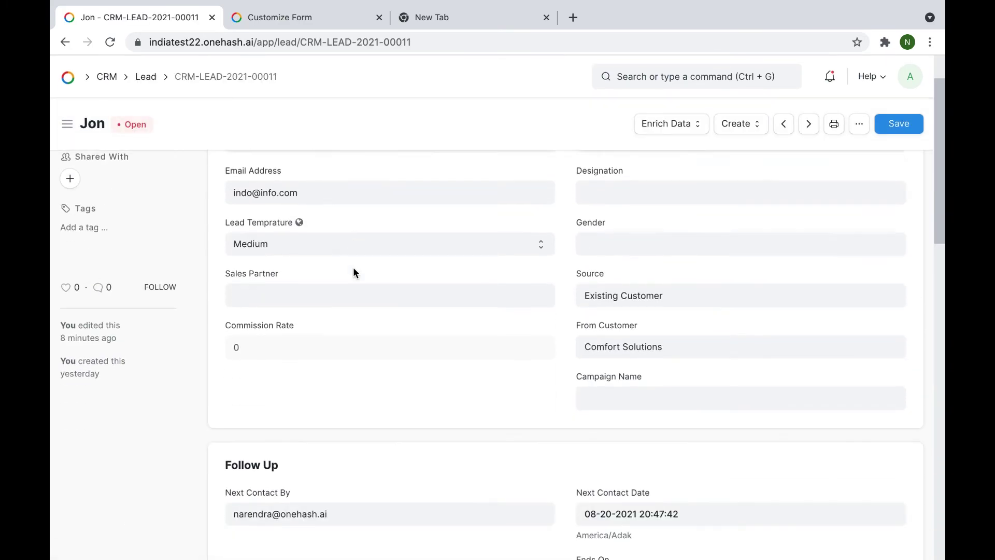
pyautogui.click(262, 221)
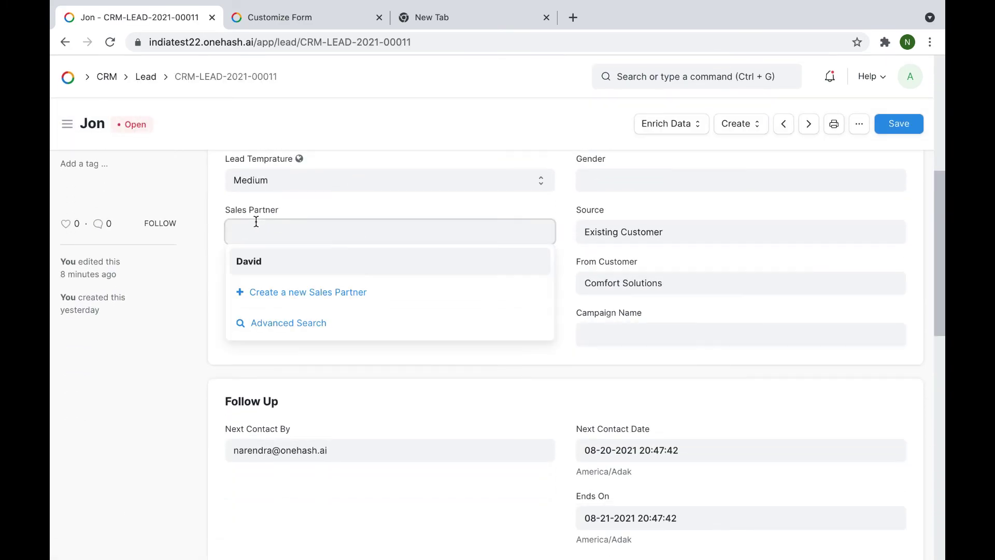
pyautogui.click(262, 260)
pyautogui.hotkey('ctrl', 's')
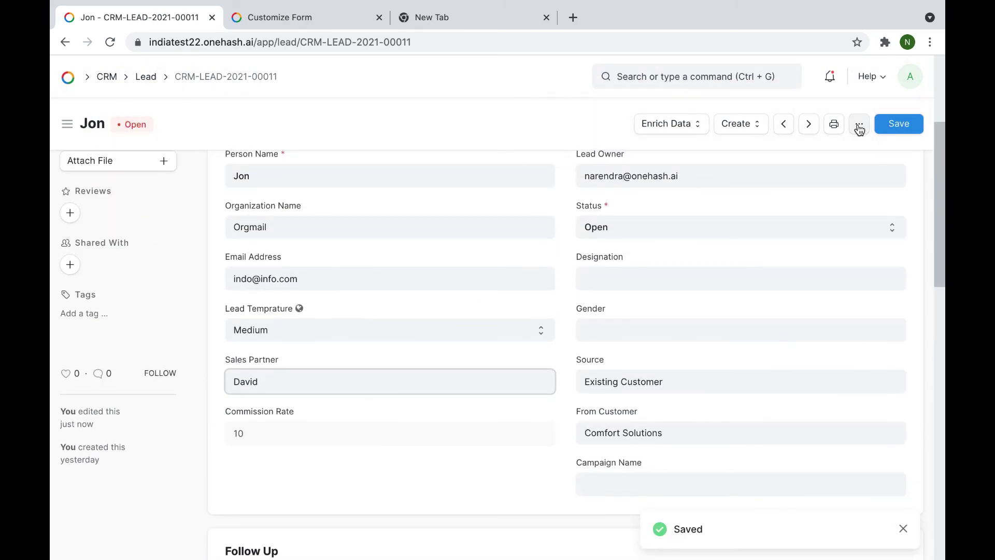
# Reopen the Lead form's customization from the lead's menu
pyautogui.click(859, 123)
pyautogui.click(769, 398)
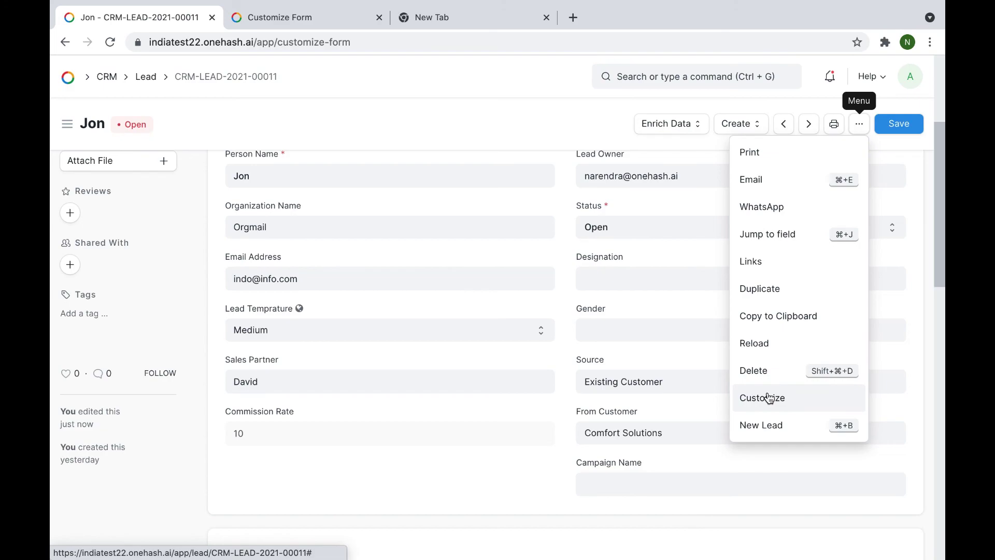
pyautogui.scroll(-5, 520, 282)
pyautogui.scroll(-1, 488, 329)
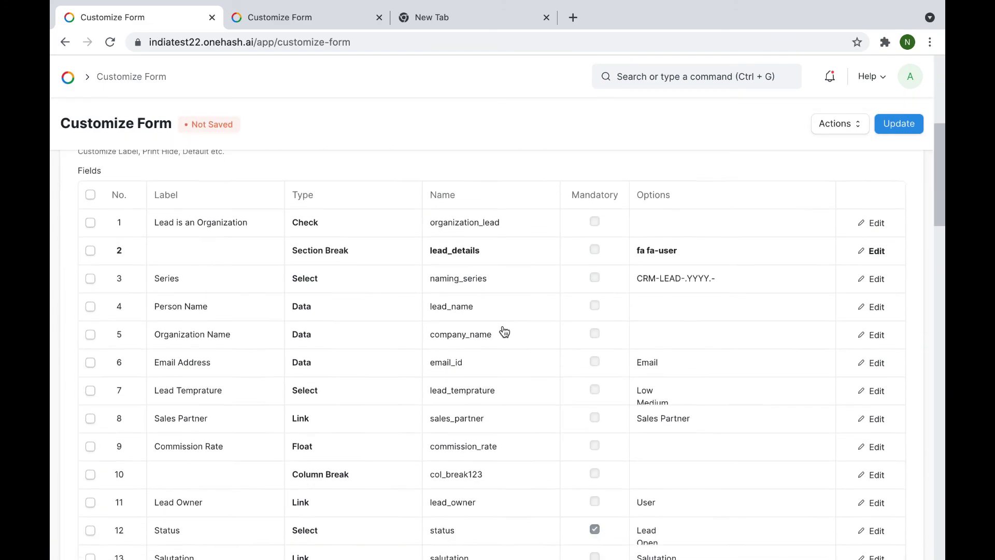
pyautogui.scroll(-2, 504, 332)
pyautogui.scroll(-5, 360, 357)
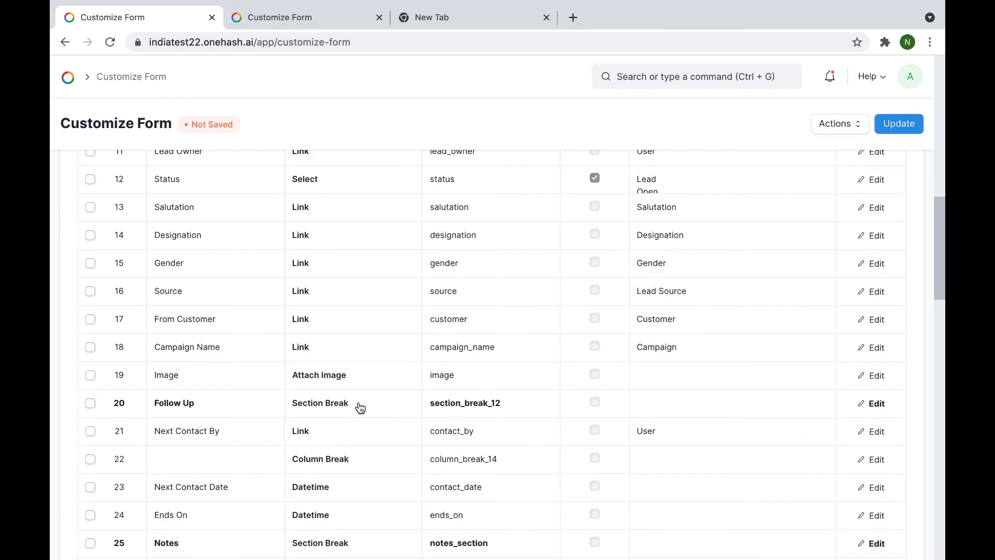
pyautogui.scroll(8, 360, 408)
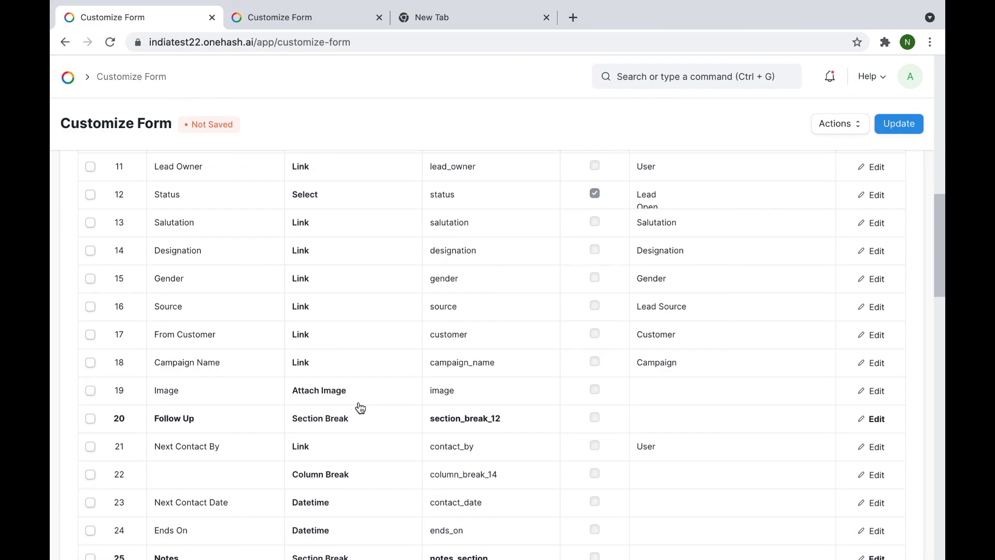
pyautogui.click(869, 77)
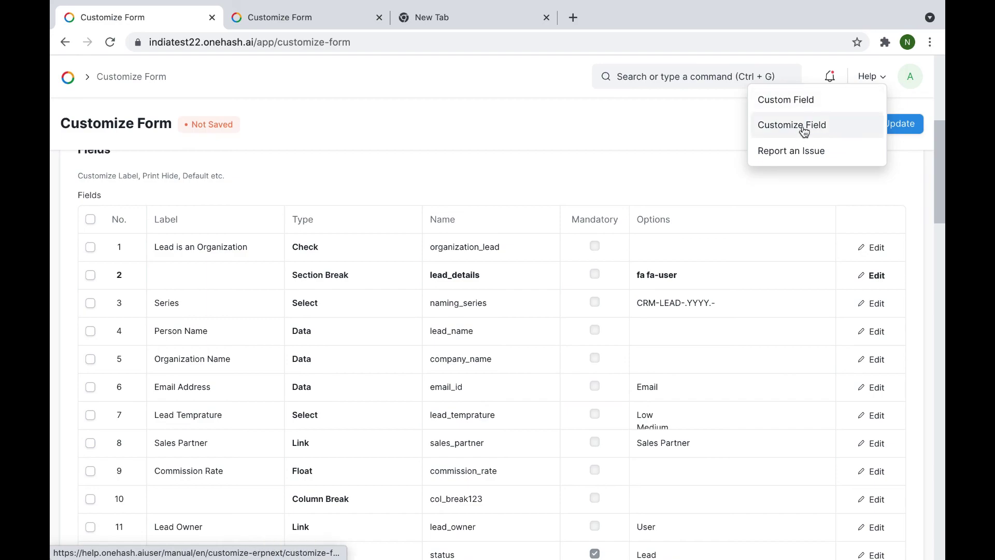
pyautogui.click(467, 161)
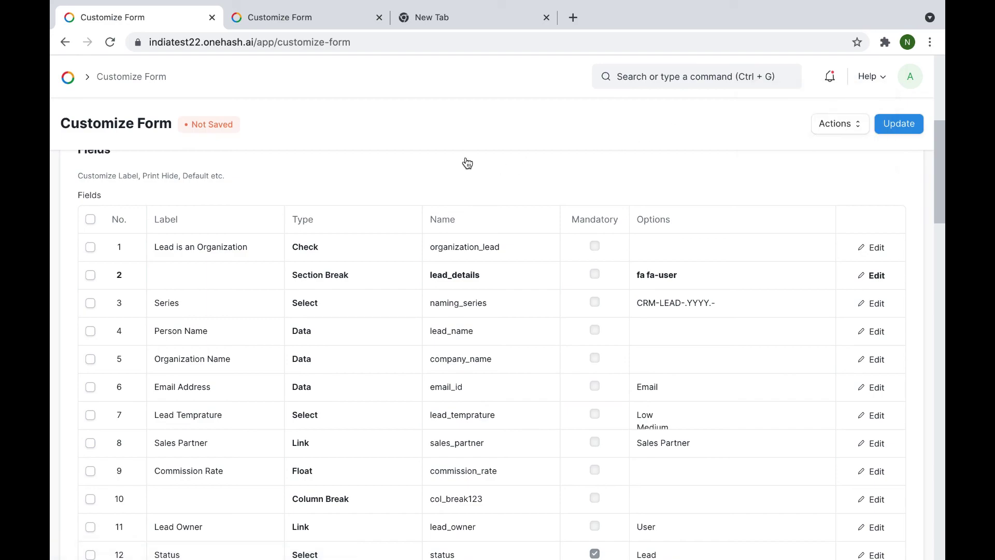
pyautogui.click(331, 331)
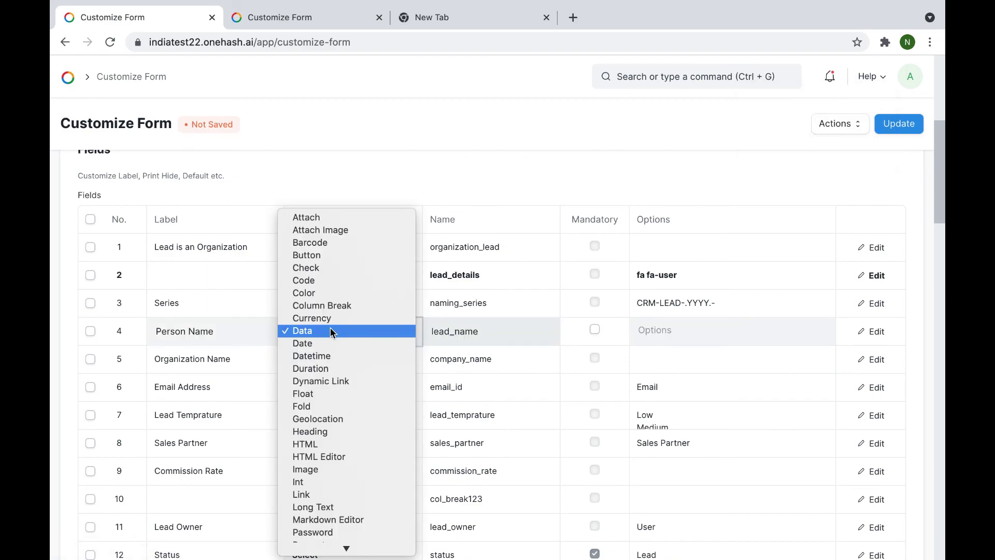
pyautogui.click(322, 331)
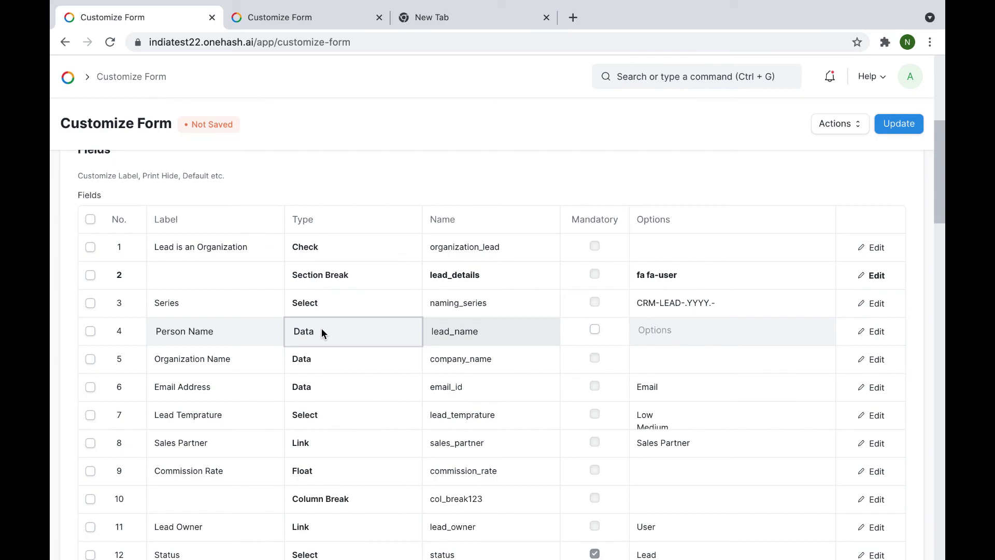